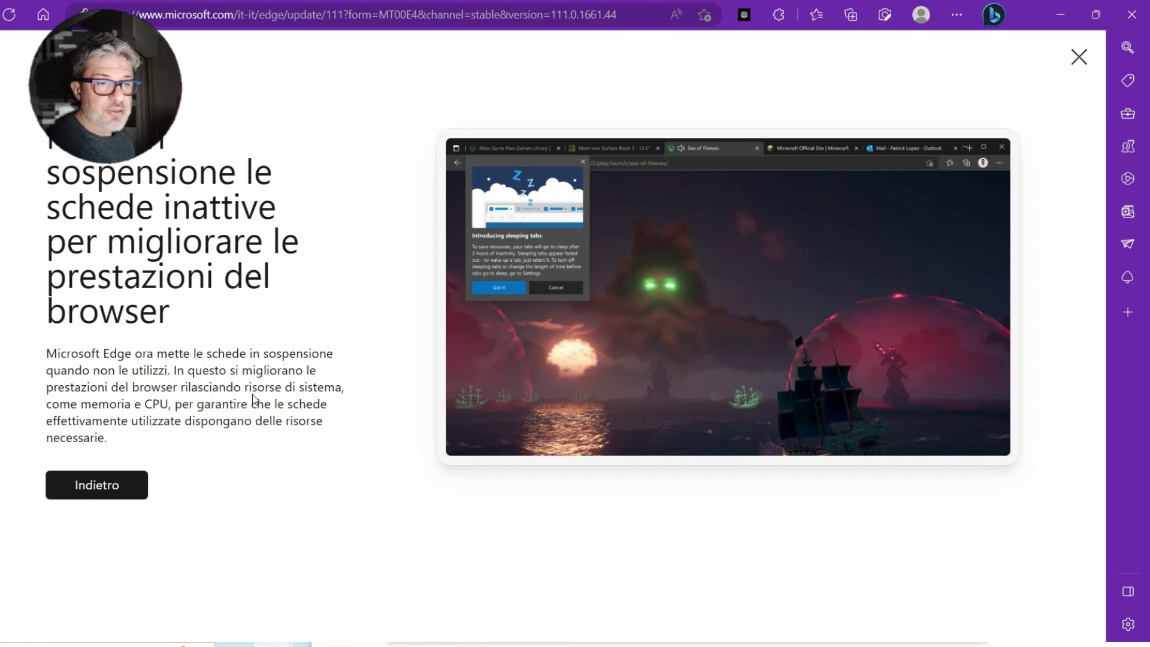
Leave the sleeping tabs description and advance from the Prestazioni page to the Produttività page of the Edge update tour
mouse_move(517, 319)
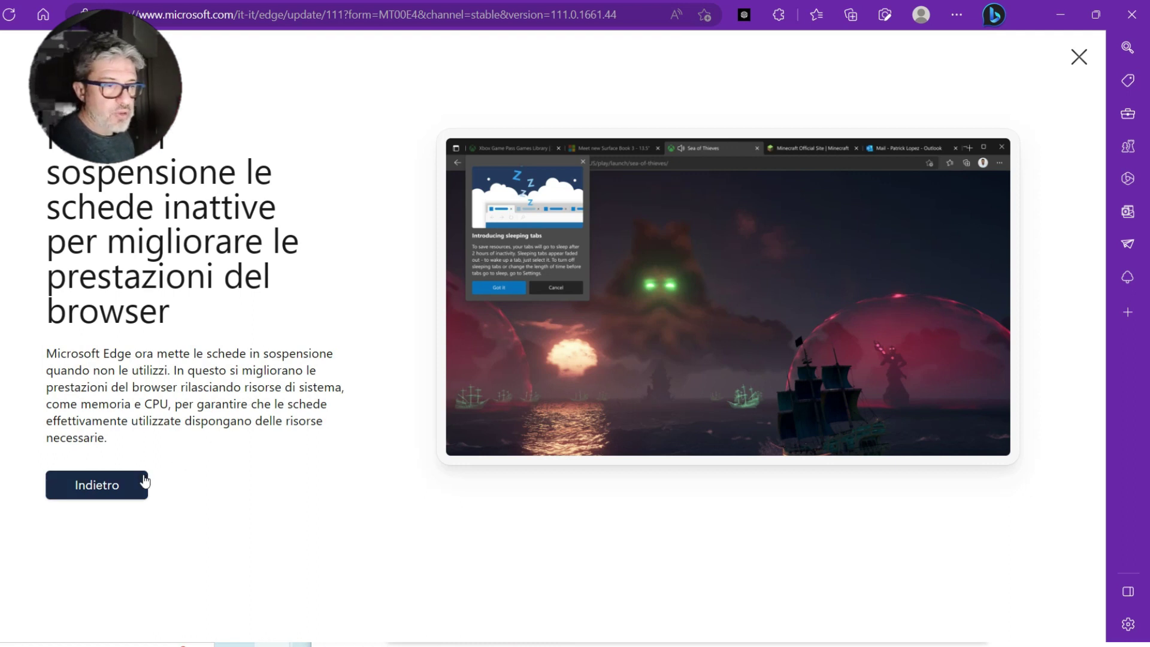
click(106, 483)
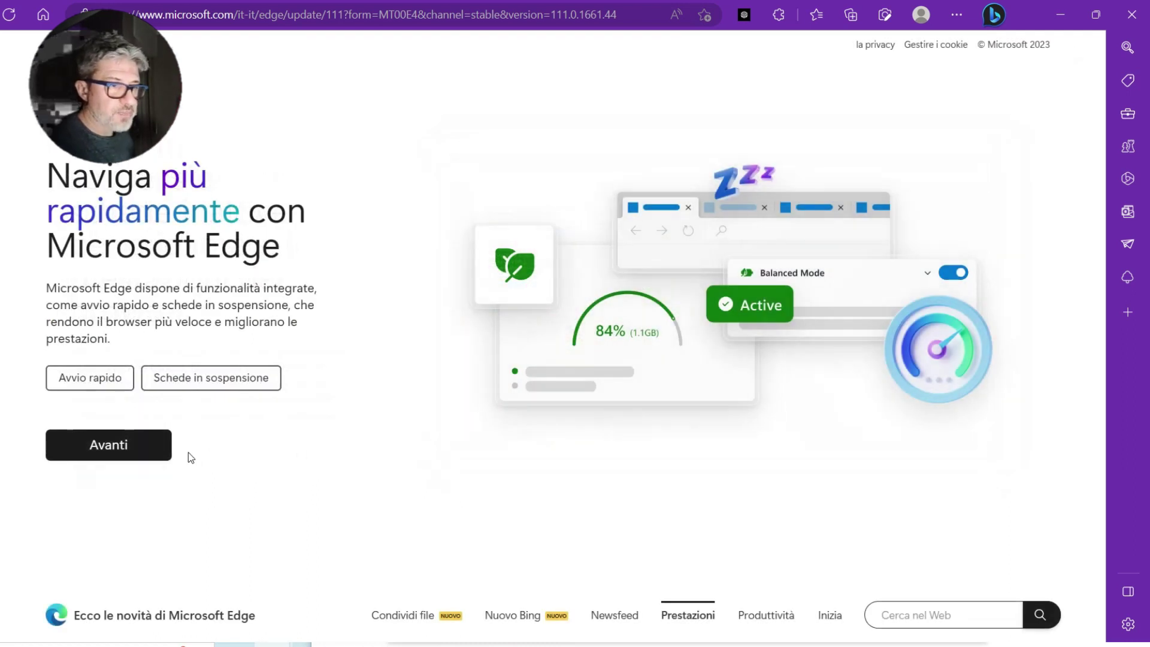
click(169, 455)
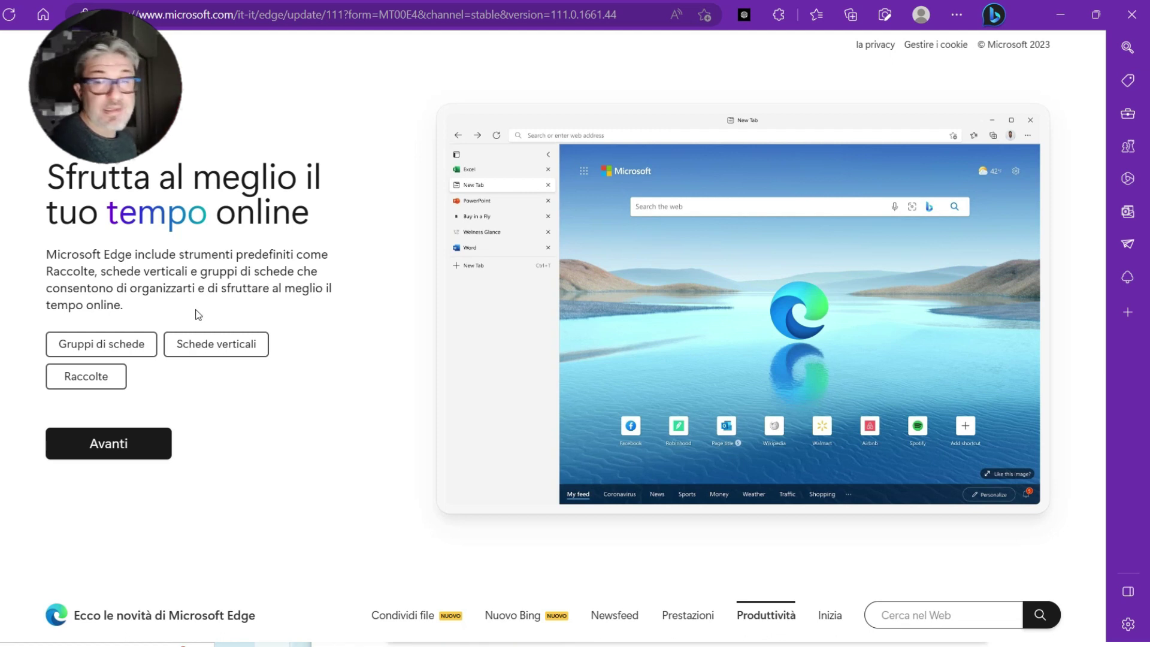
View the description of tab groups (Gruppi di schede), return to the overview, and open the one on vertical tabs (Schede verticali)
click(141, 342)
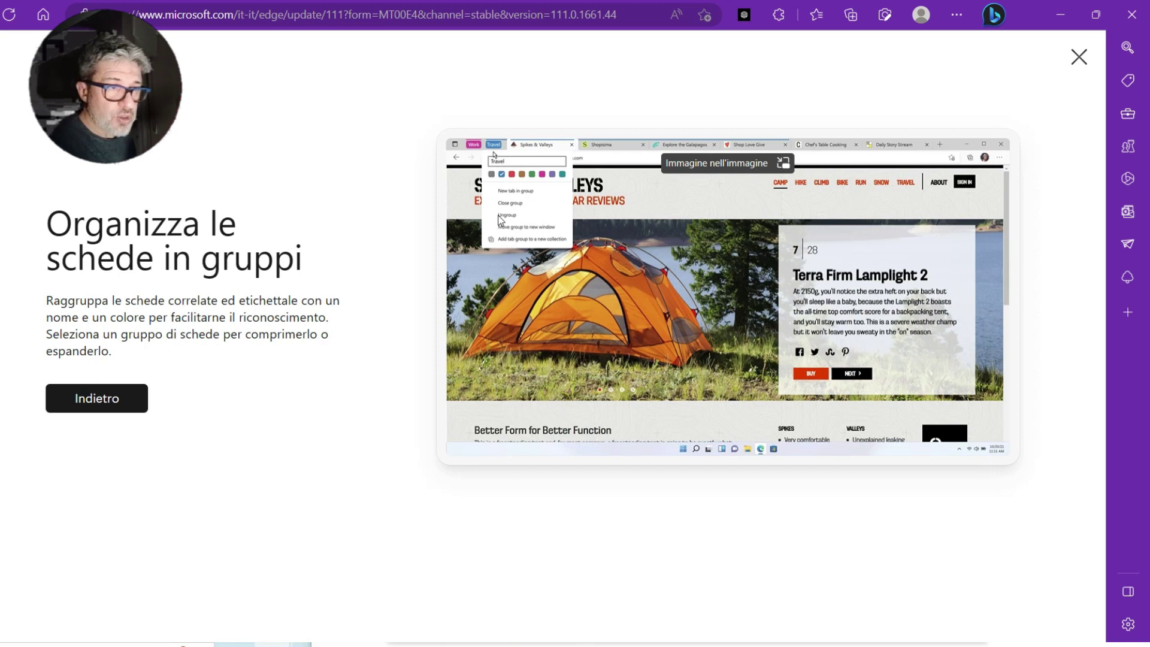
click(111, 388)
click(252, 344)
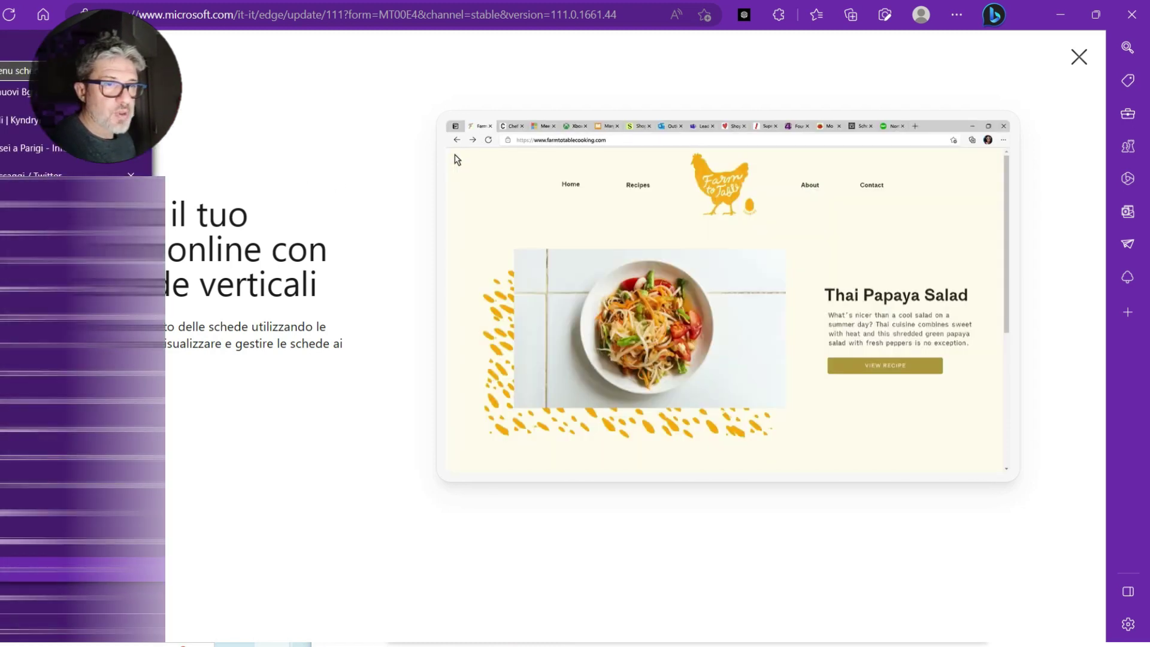
Switch the browser's tab layout from vertical to horizontal and back to vertical tabs
key(ctrl+shift+comma)
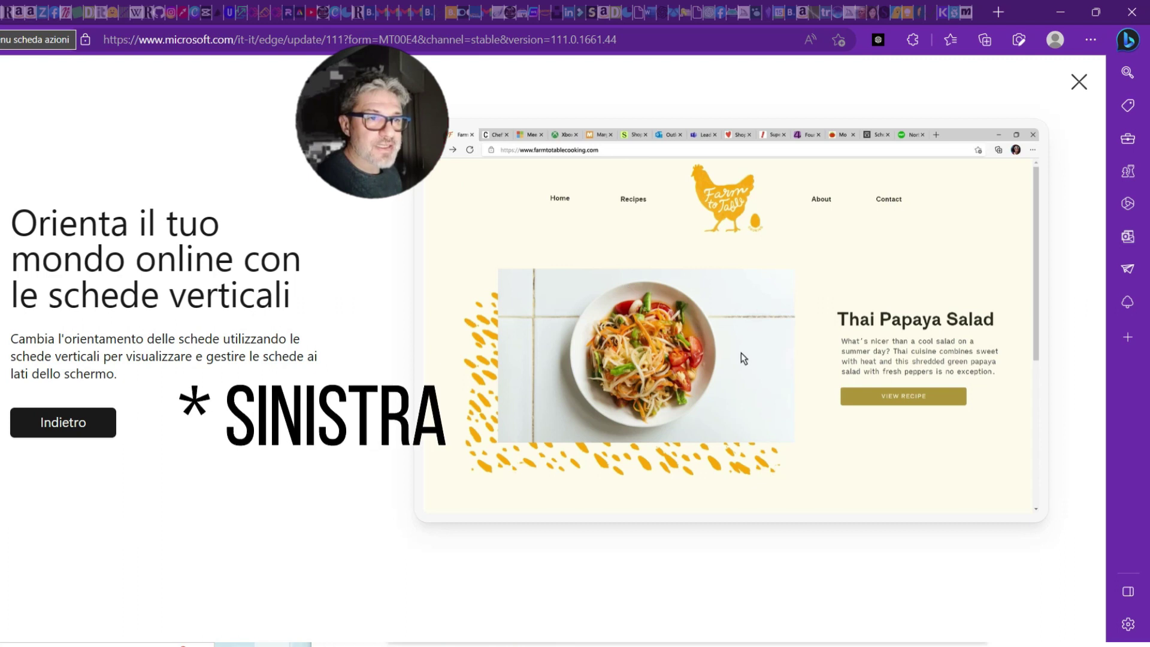
click(2, 12)
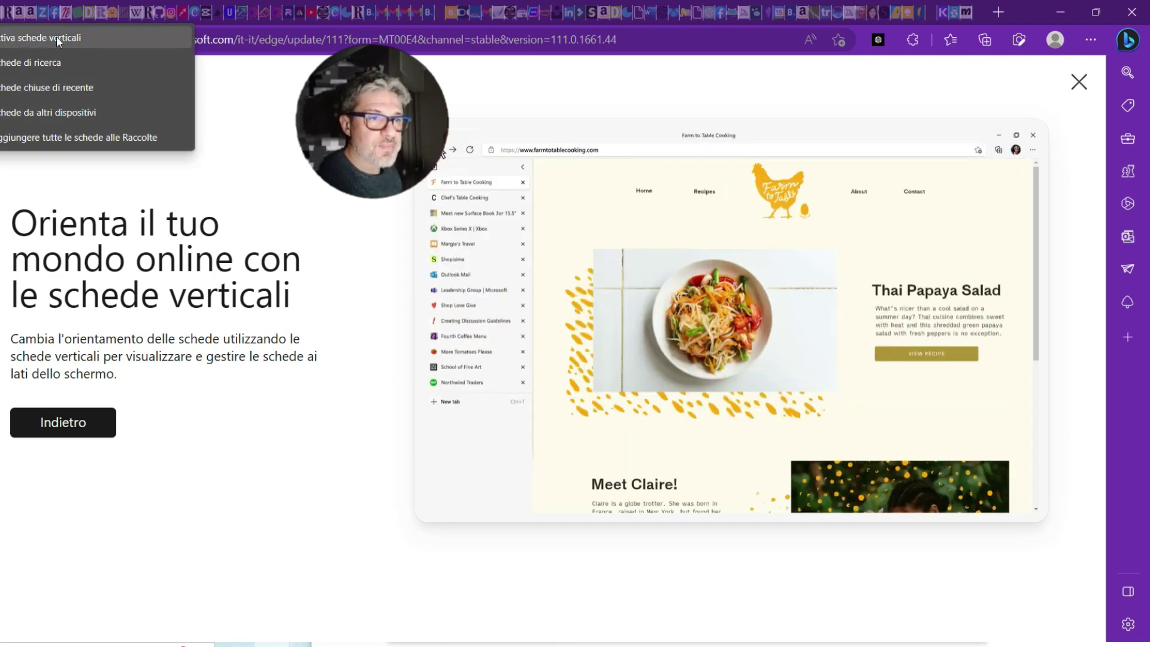
key(Escape)
key(ctrl+shift+comma)
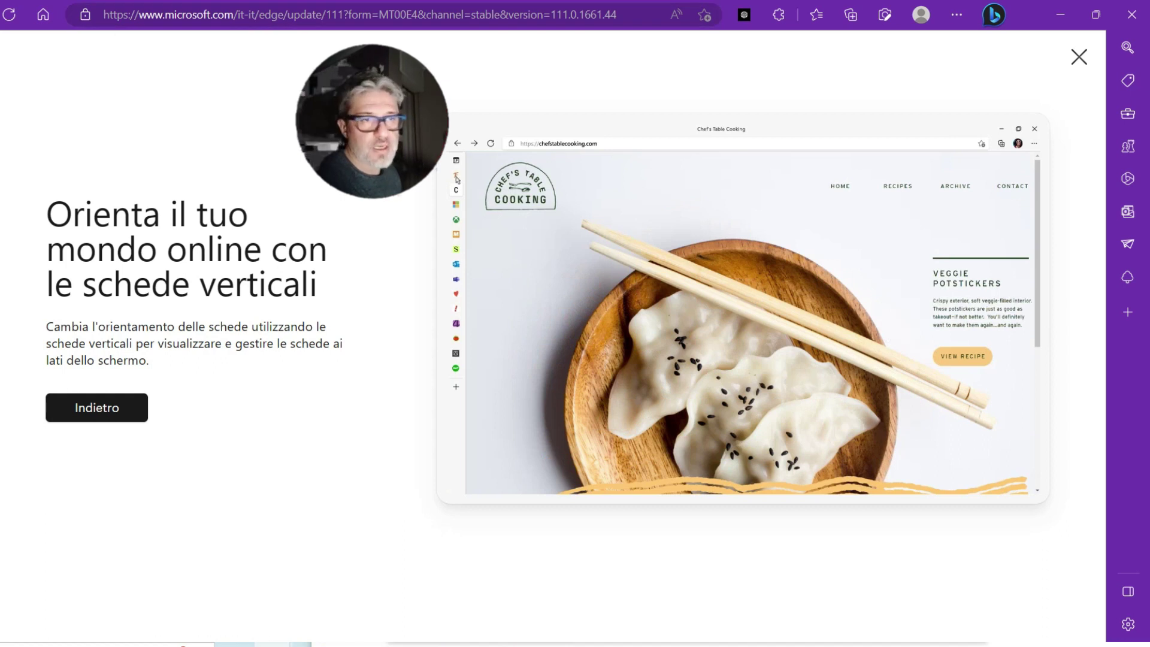
mouse_move(2, 54)
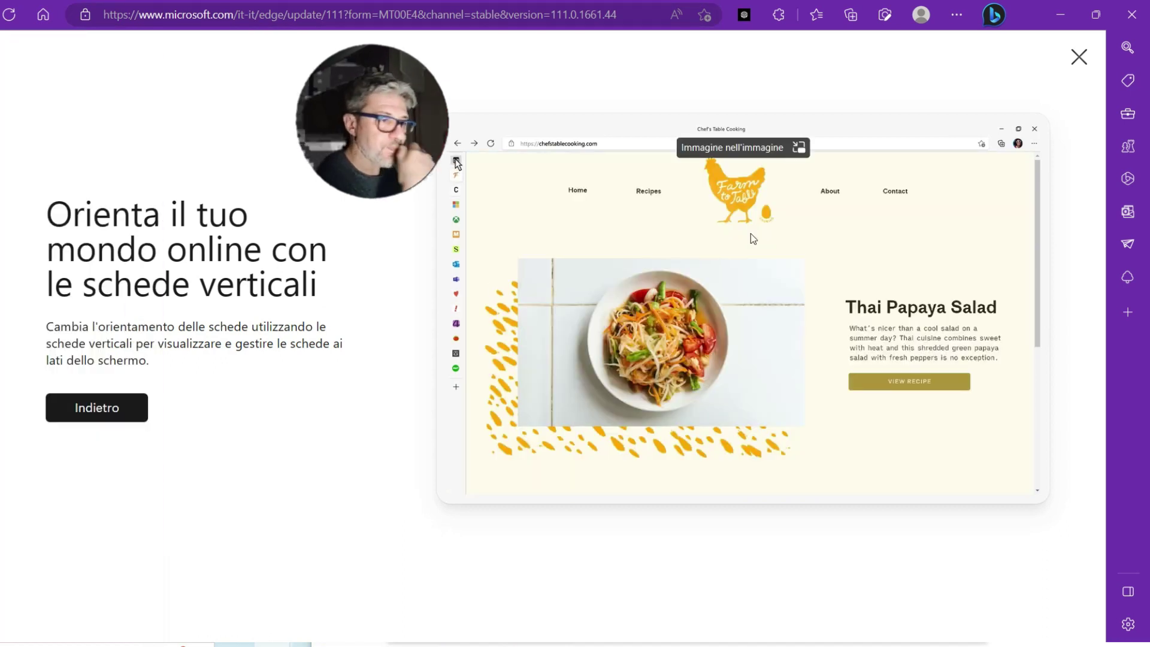
Open the tour's Raccolte description and create a new collection in the browser, keeping the default name Nuova raccolta
click(118, 411)
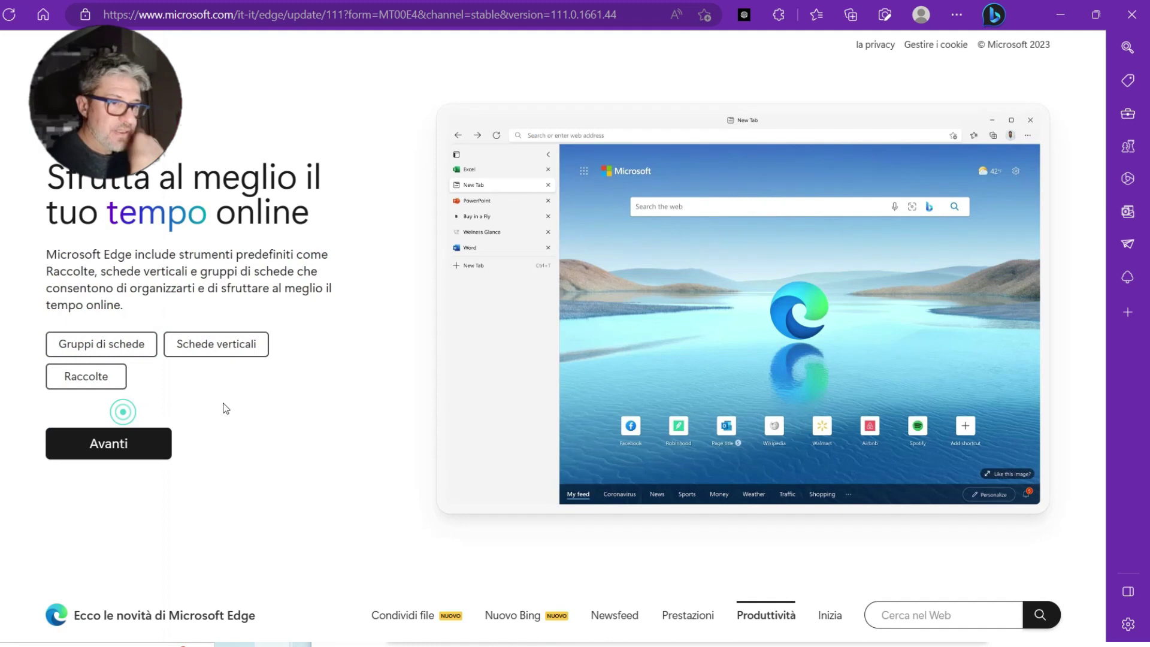
click(114, 375)
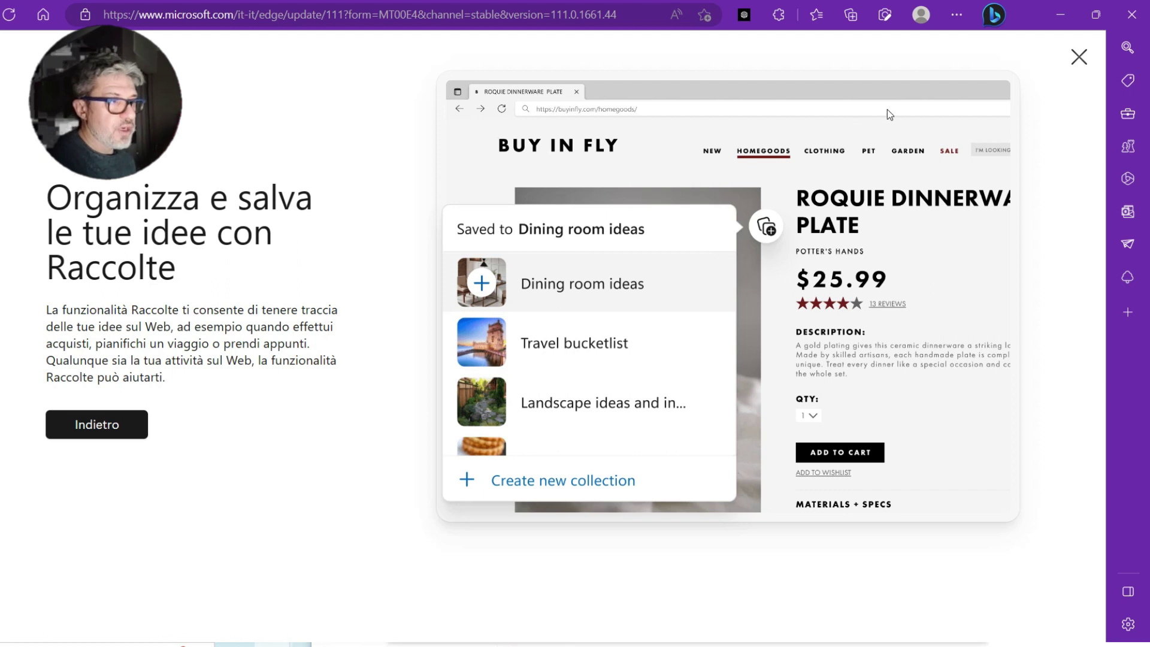
click(846, 22)
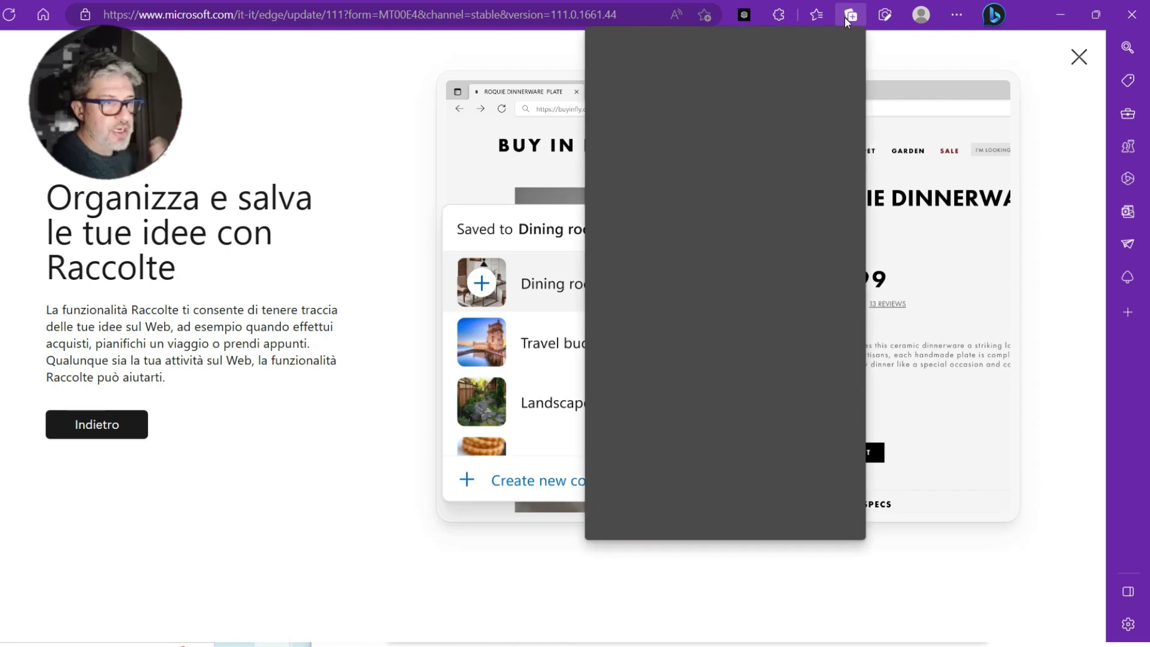
click(686, 67)
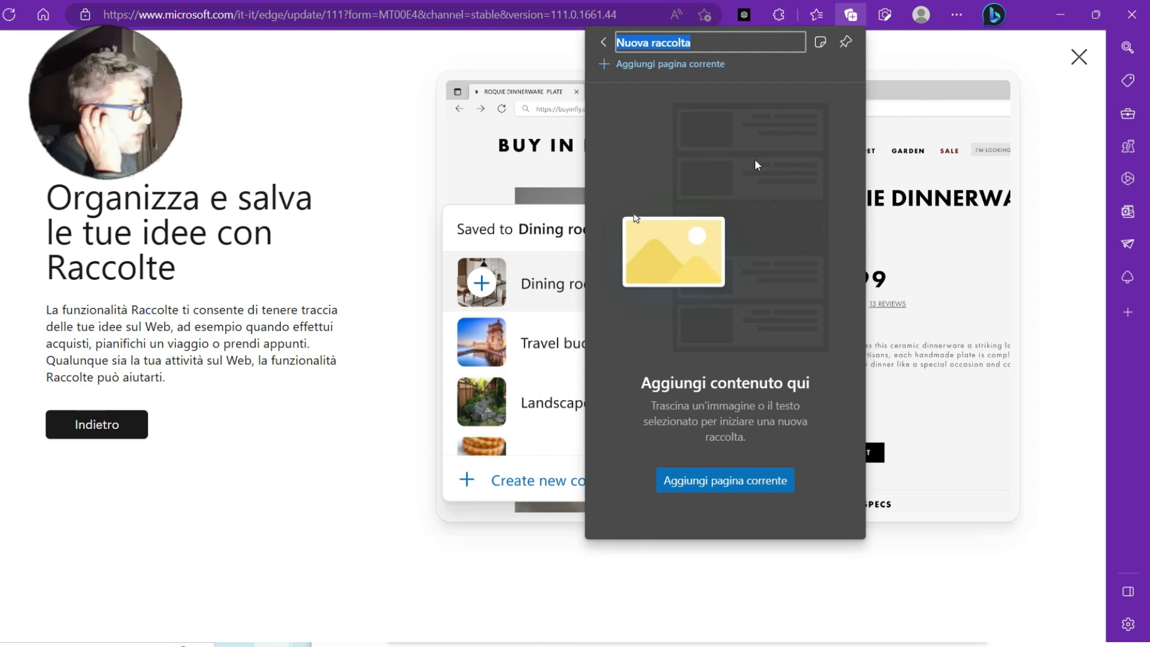
click(940, 255)
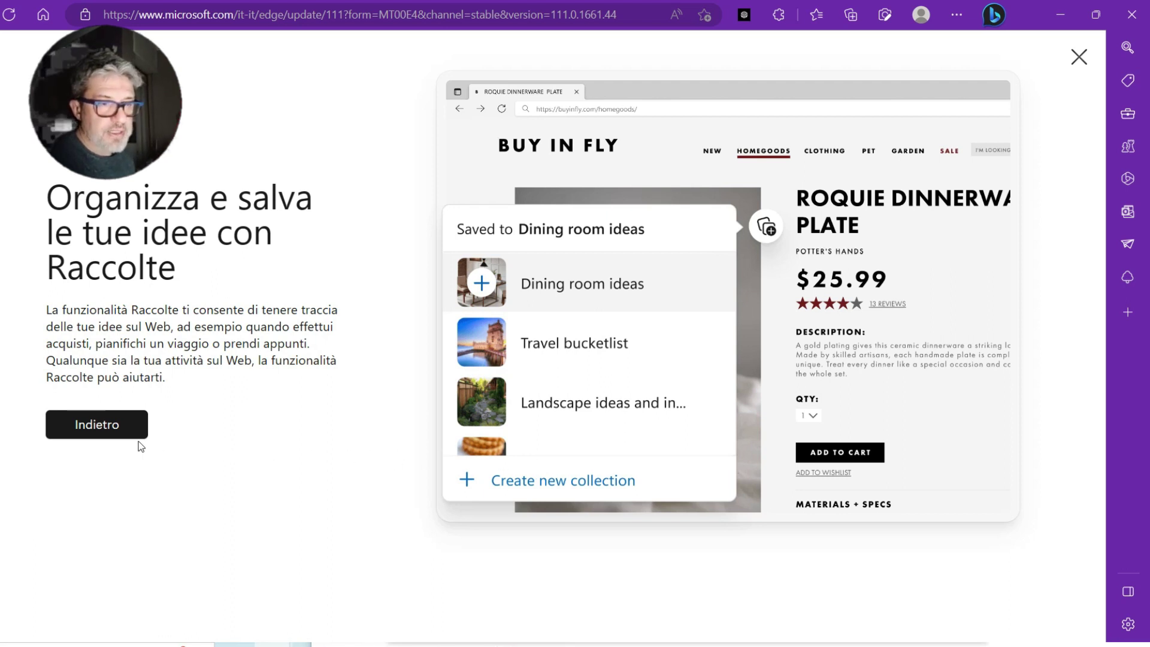
Advance to the tour's final Inizia page and open the page for exploring other Edge features
click(107, 428)
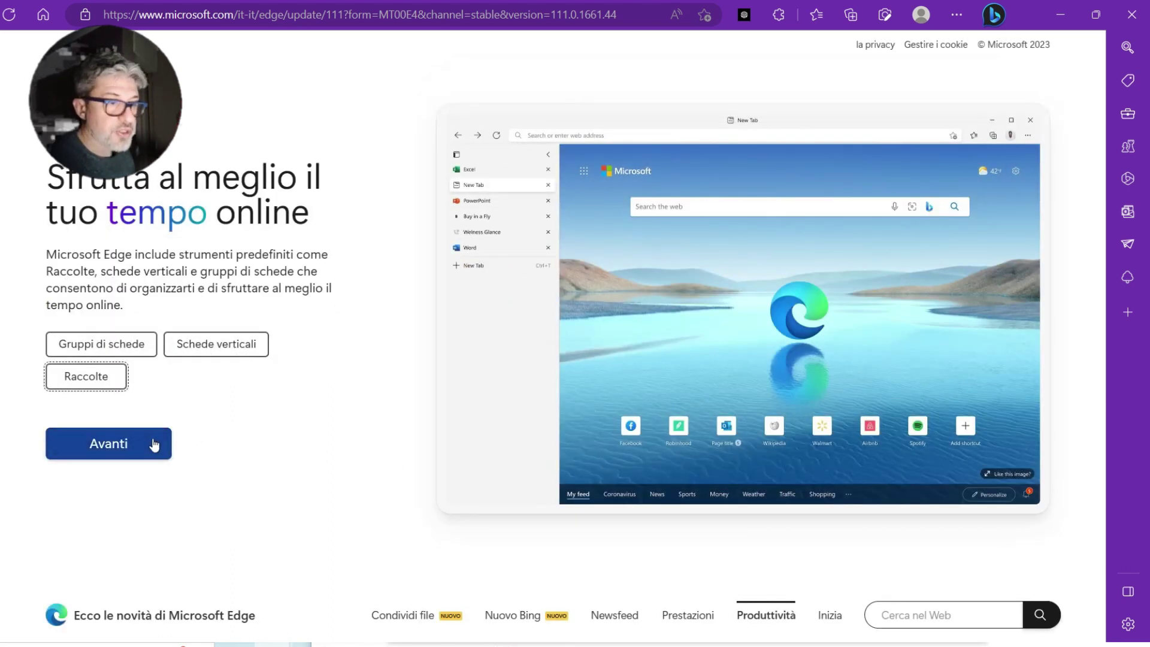
click(154, 445)
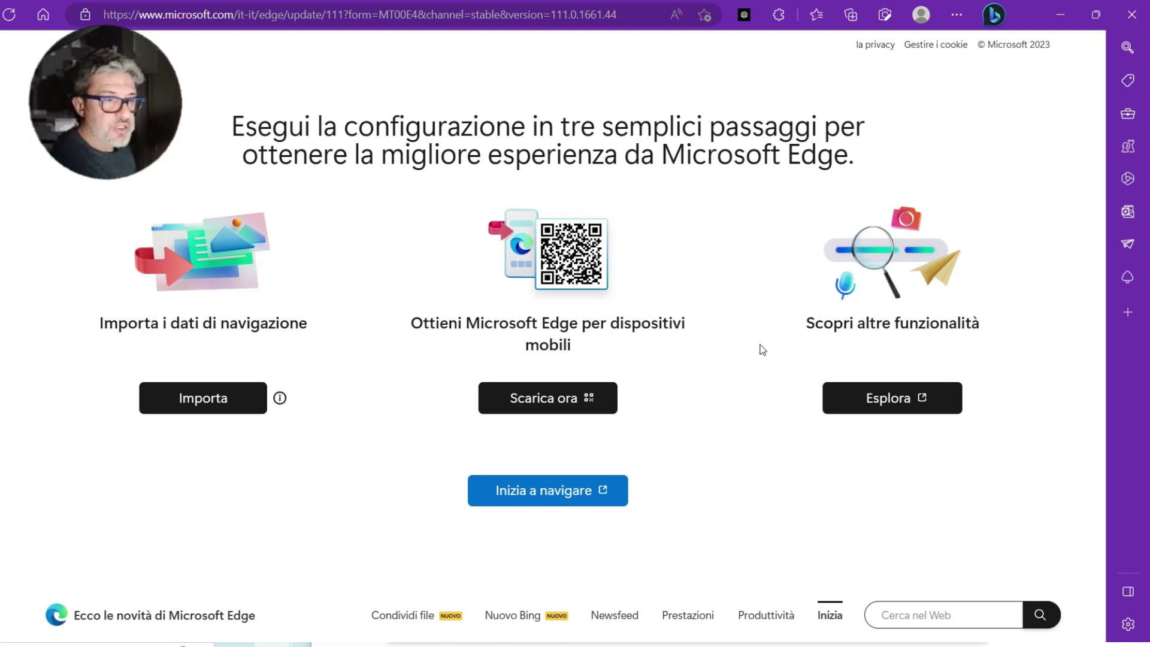
click(908, 398)
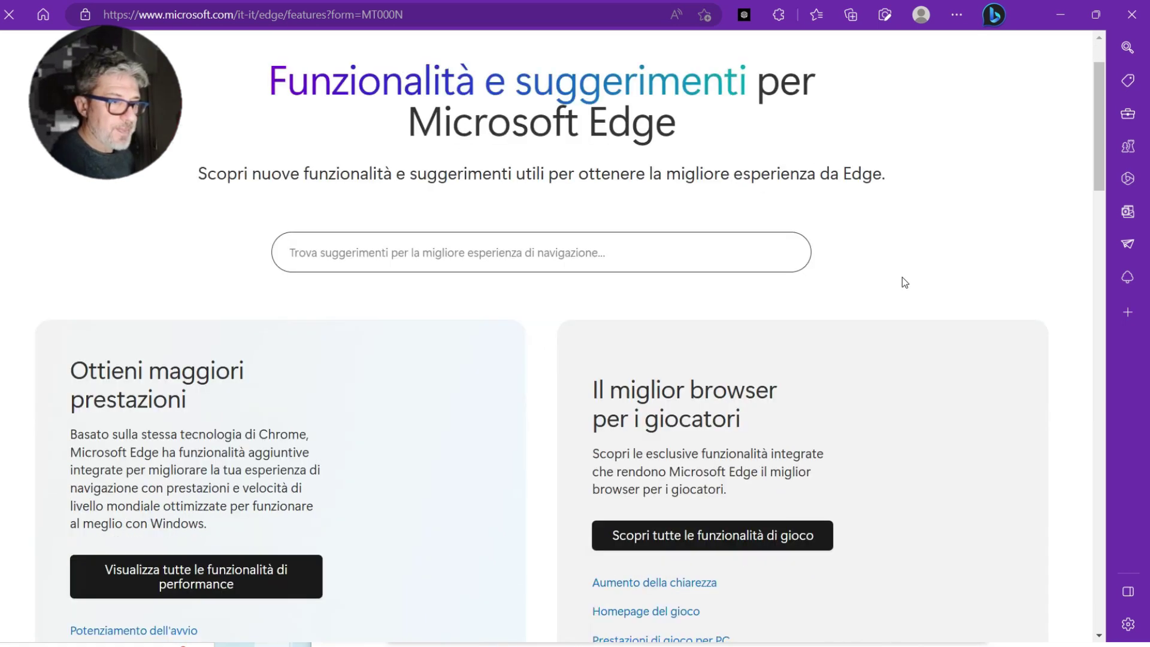
Examine the Edge features and suggestions page, including the sections on the new Bing and on learning and accessibility tools
scroll(902, 277, down, 15)
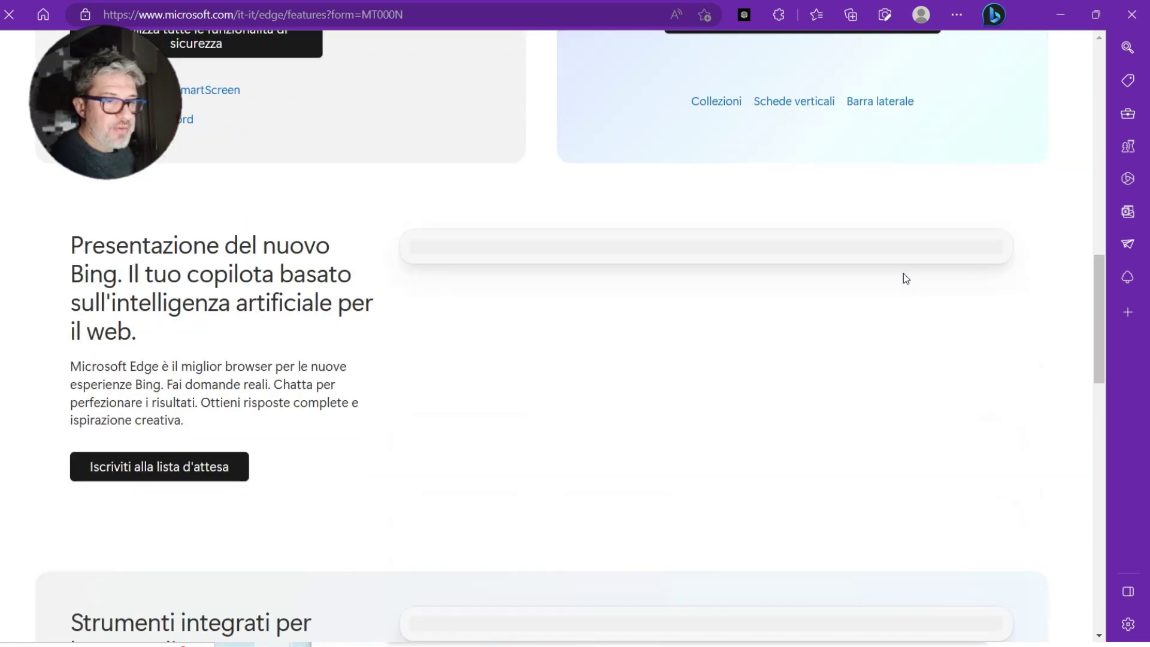
scroll(905, 278, down, 6)
scroll(904, 277, up, 5)
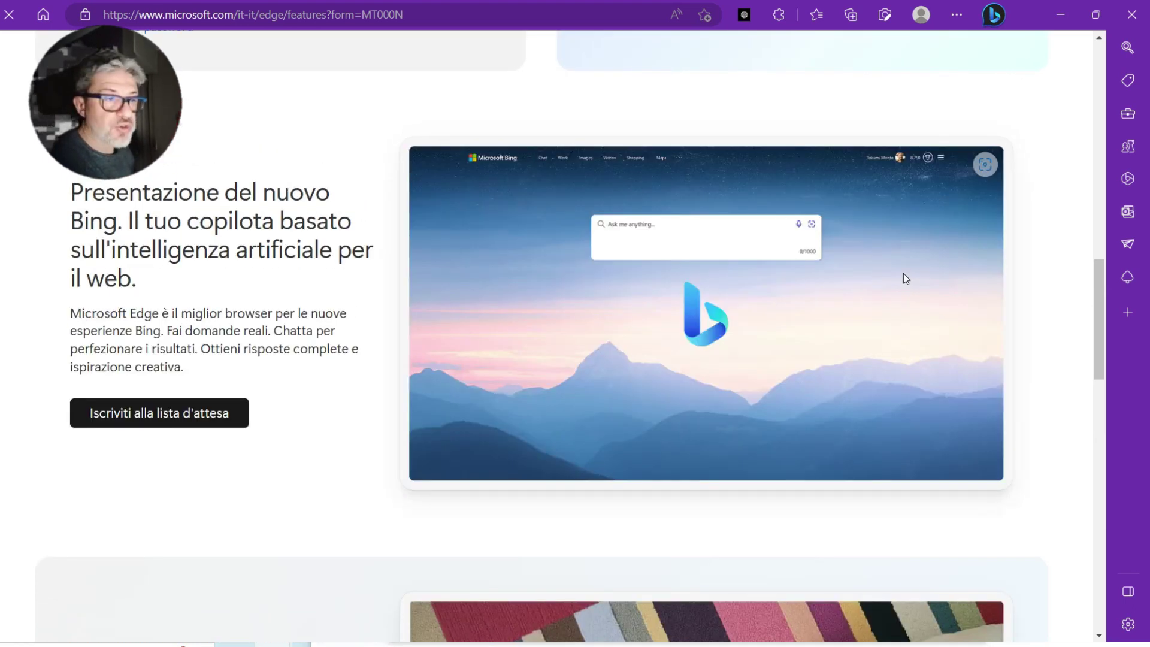
scroll(905, 278, down, 6)
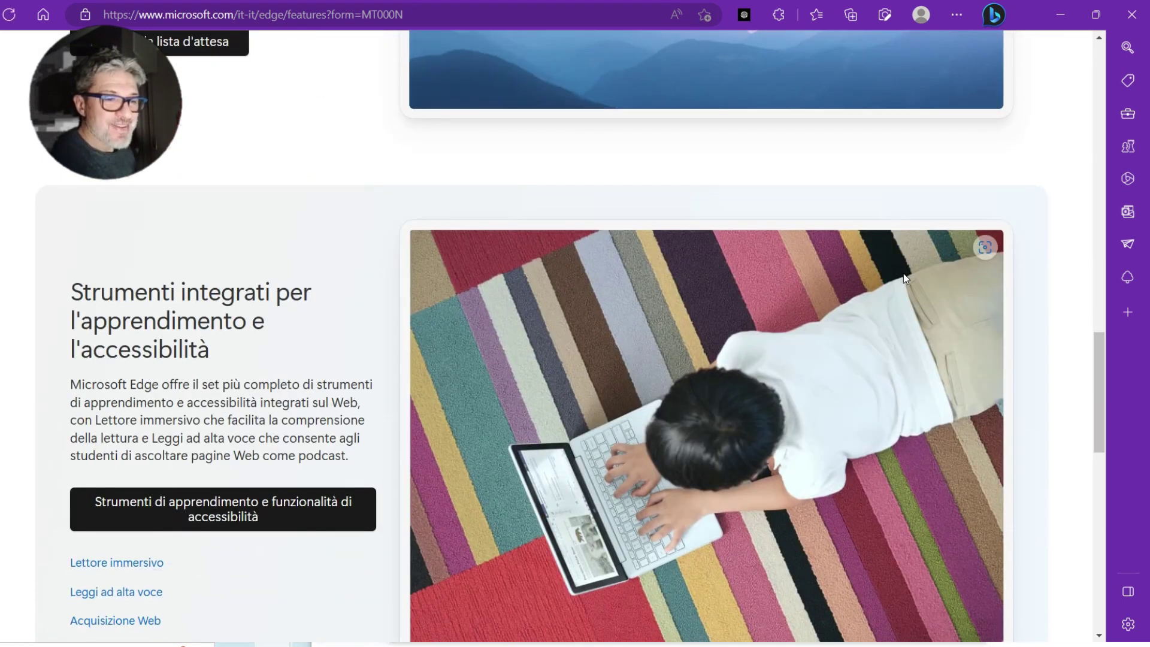
scroll(904, 275, down, 7)
scroll(905, 276, up, 15)
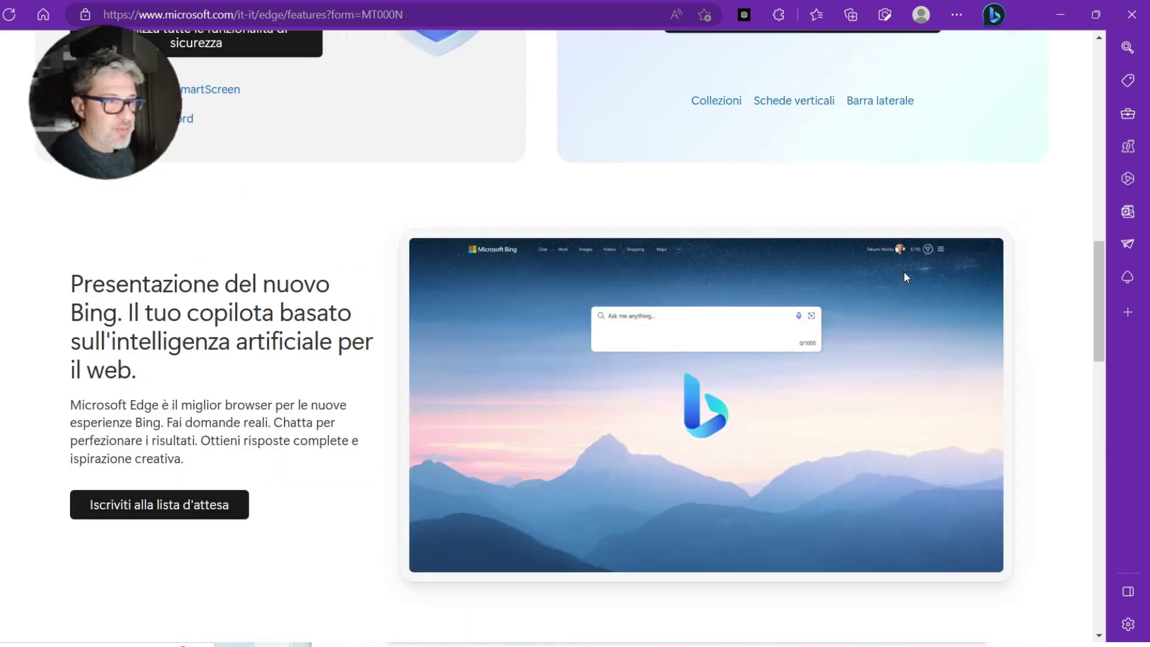
scroll(904, 272, up, 12)
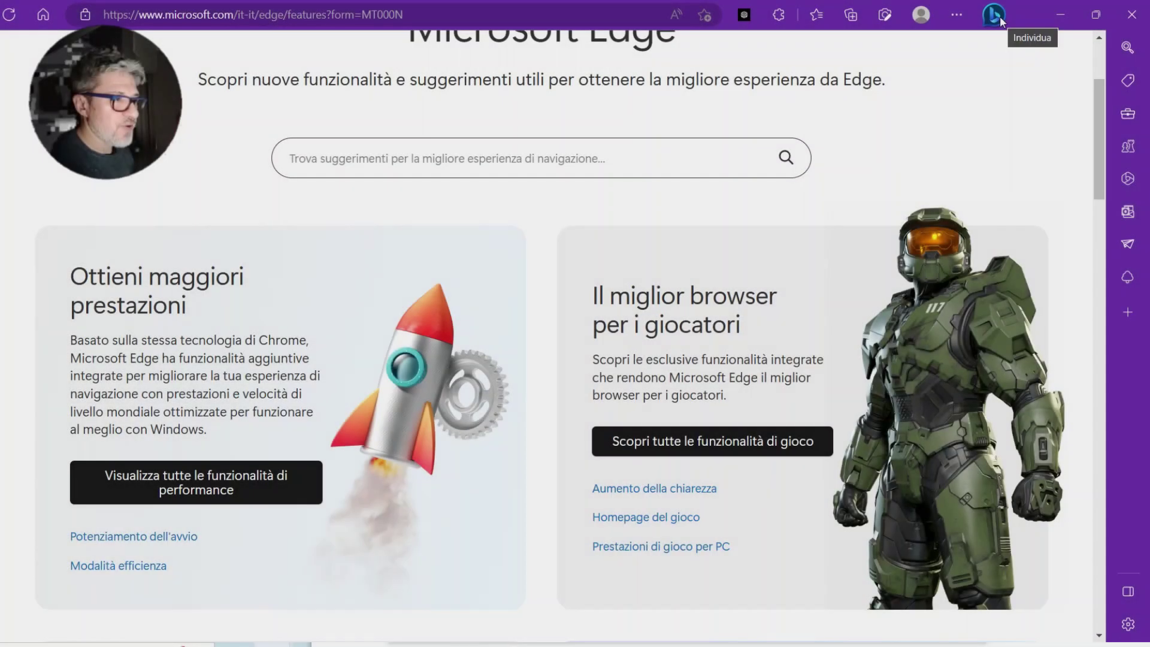
Open the Bing sidebar and show its Chat view with the question field ready for input
click(994, 15)
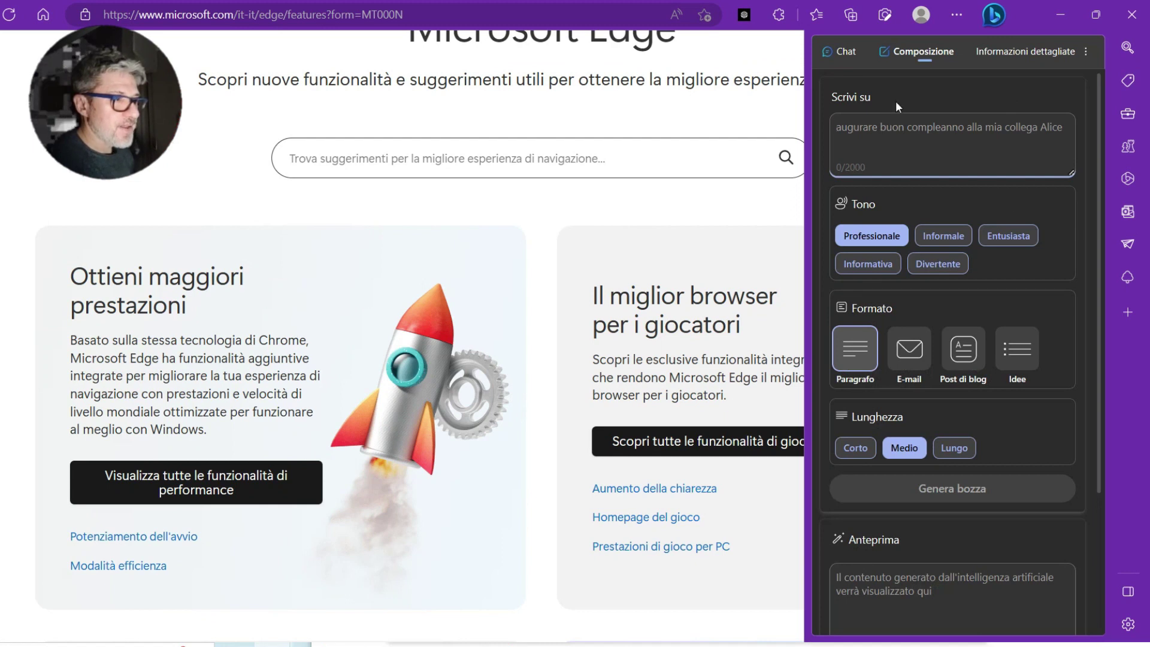
click(845, 53)
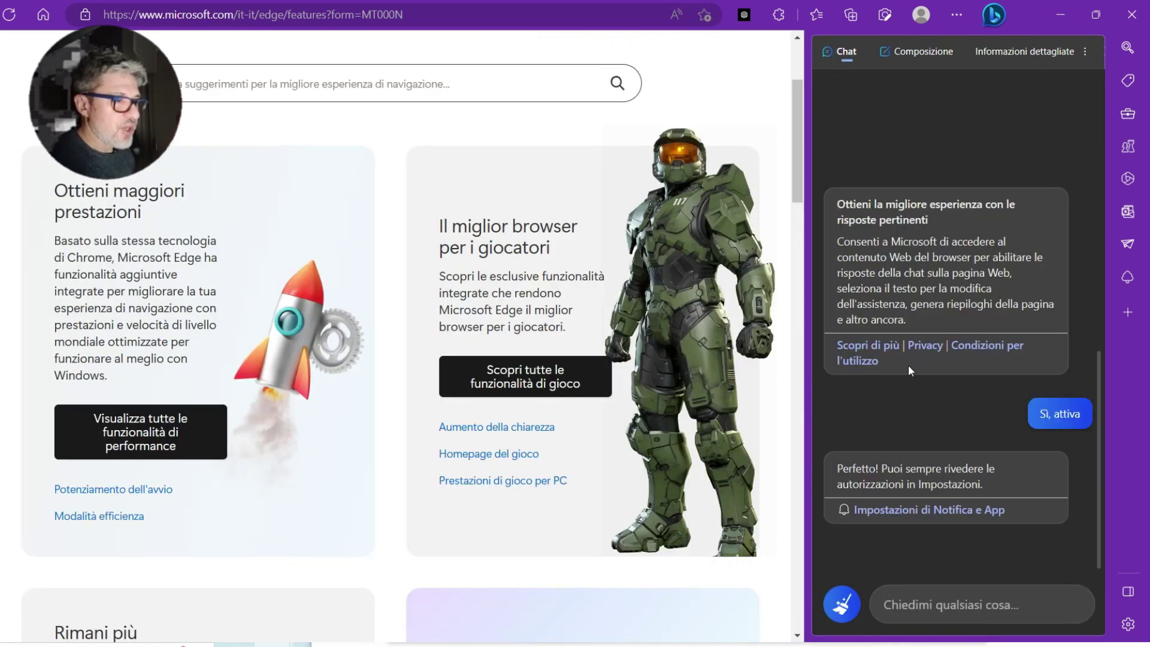
click(919, 595)
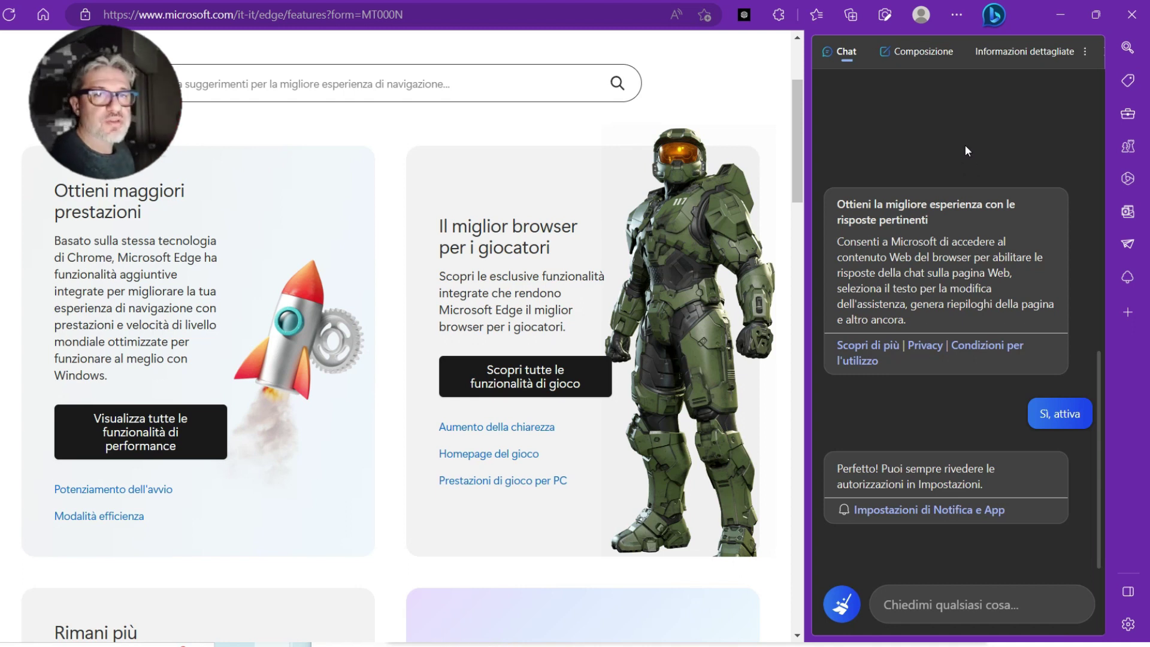
Switch the Bing sidebar to Composizione and enter the prompt "Augurare buon compleanno alla mia amata mogliettina"
click(934, 52)
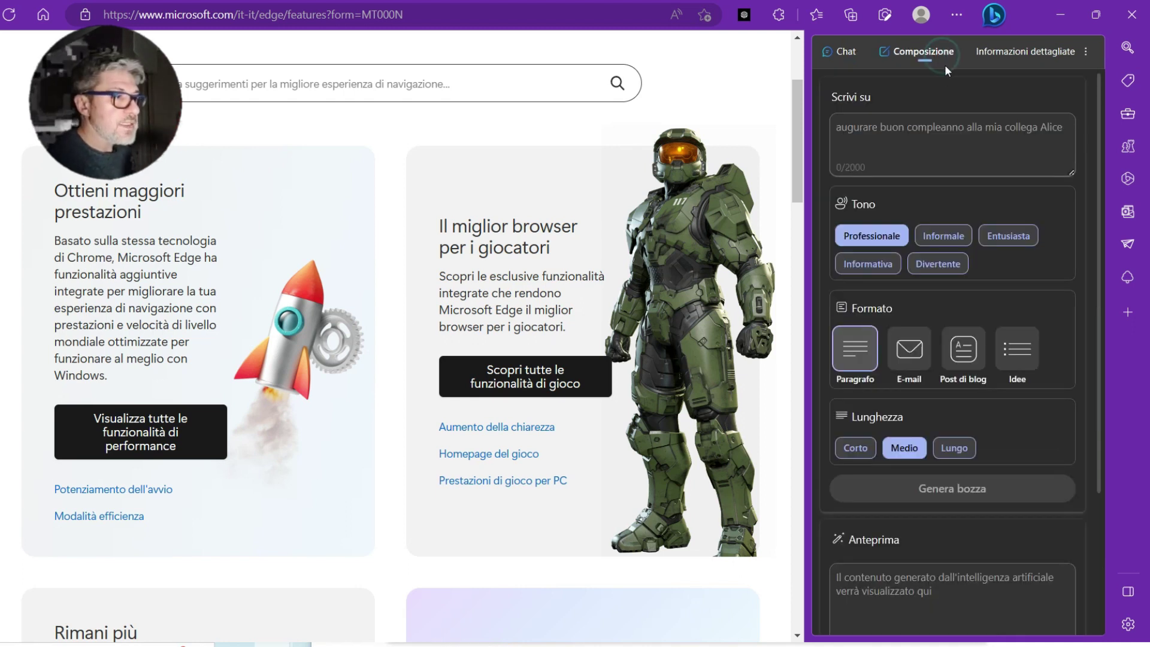
click(941, 123)
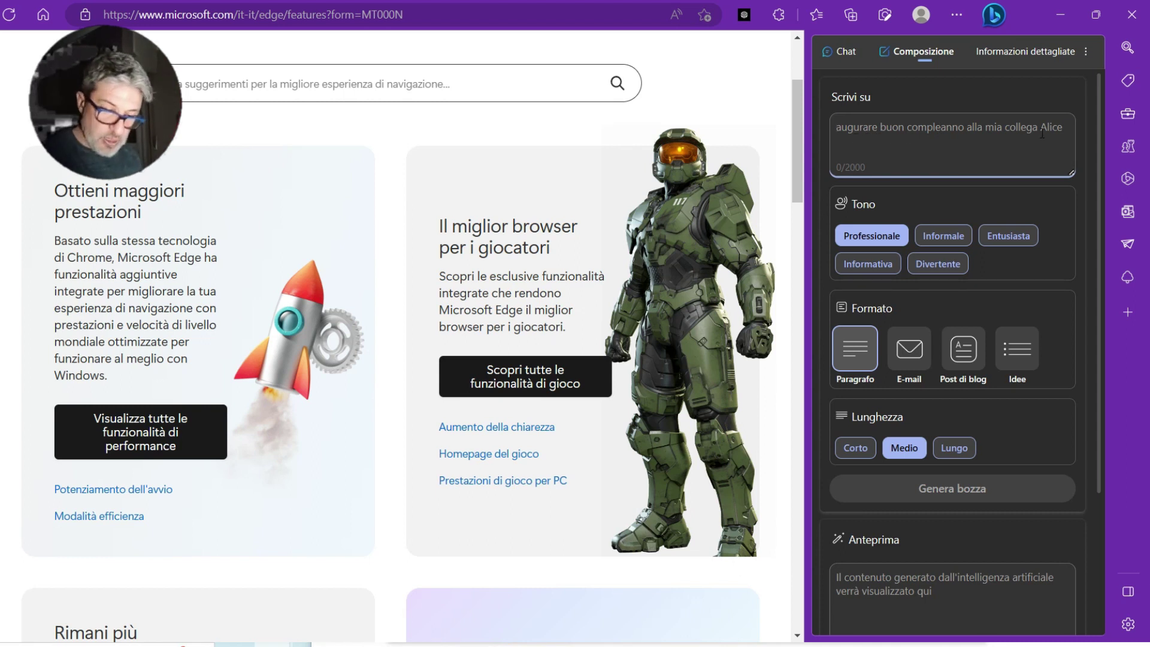
text(Au)
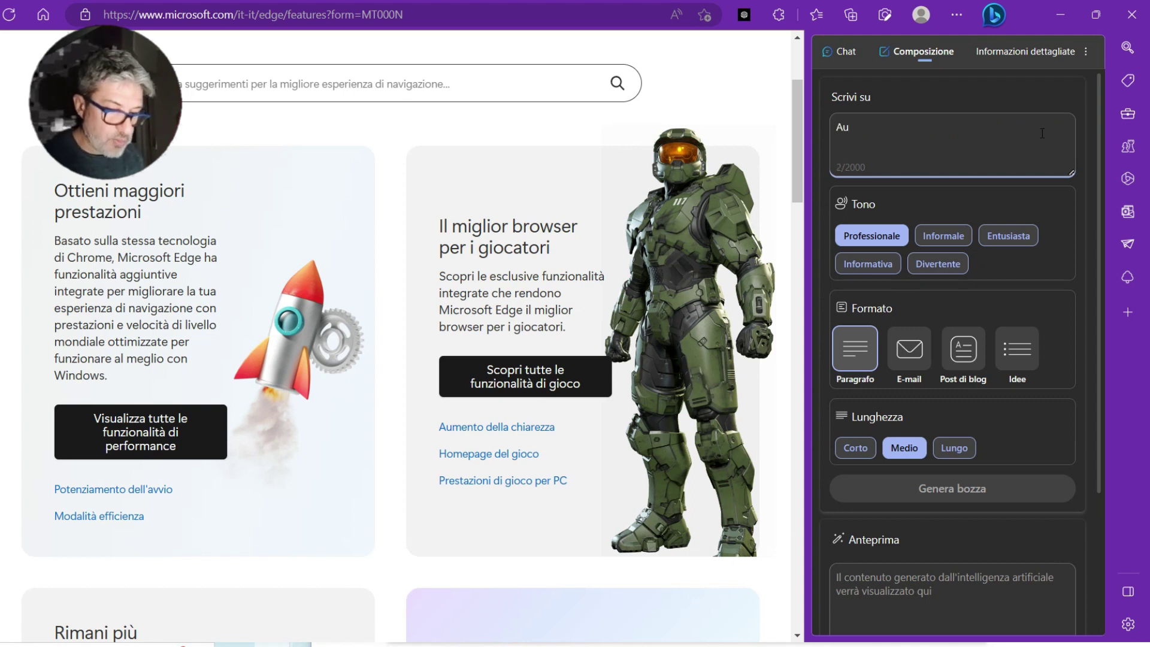
text(gurare buon complean)
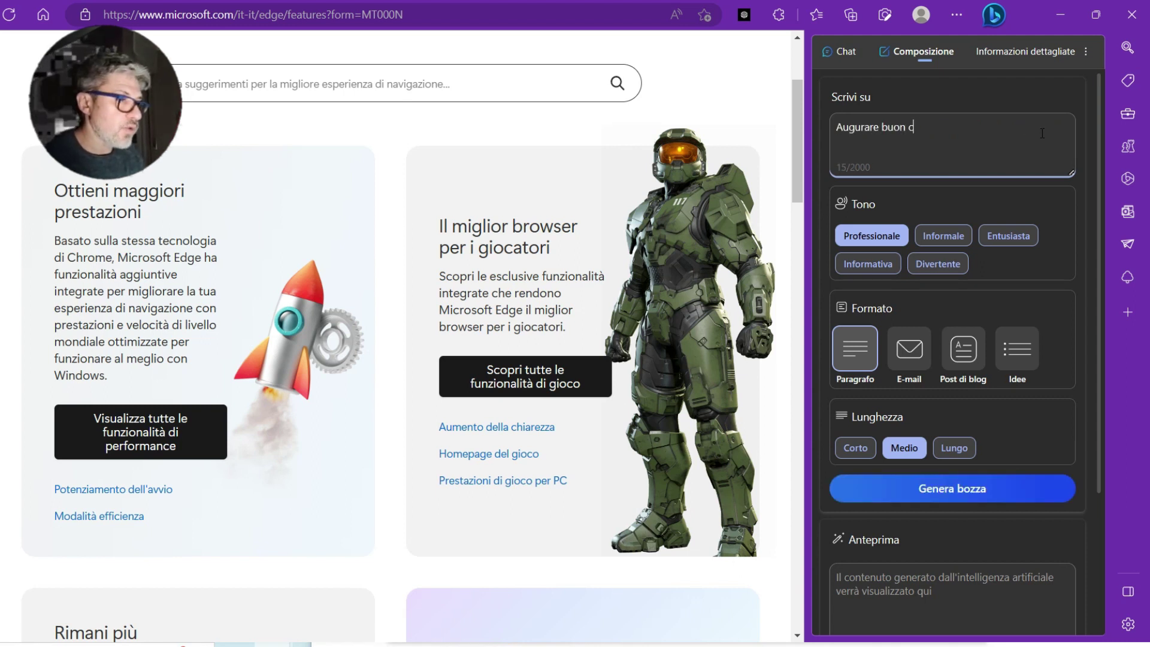
text(la)
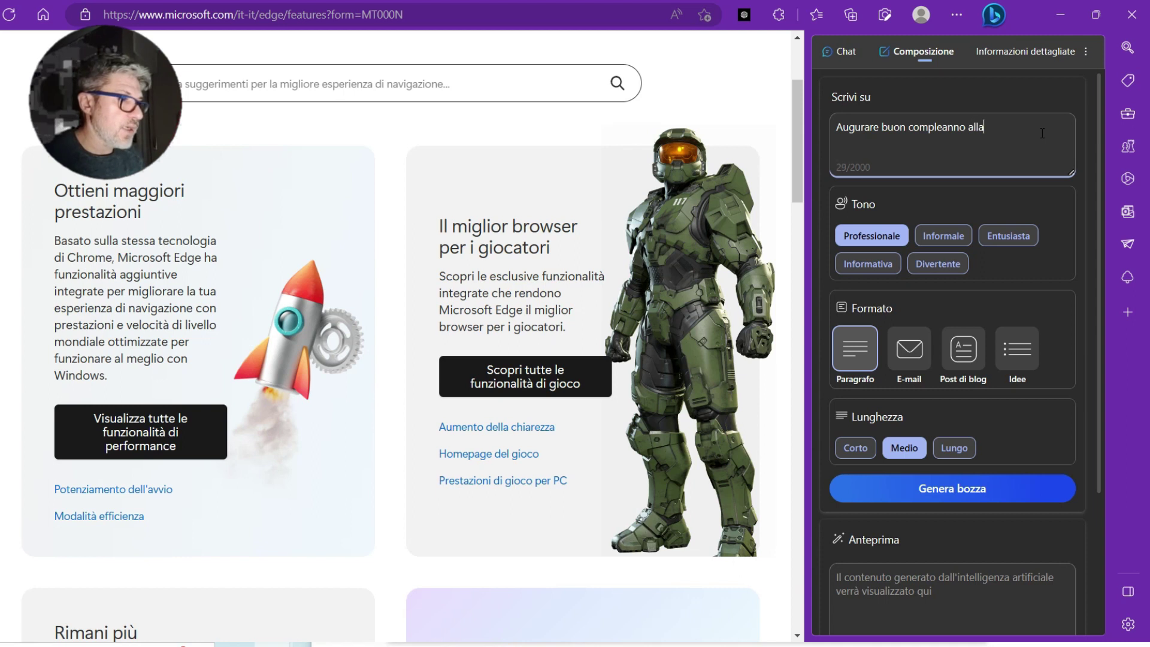
text( mia amata mogliettina)
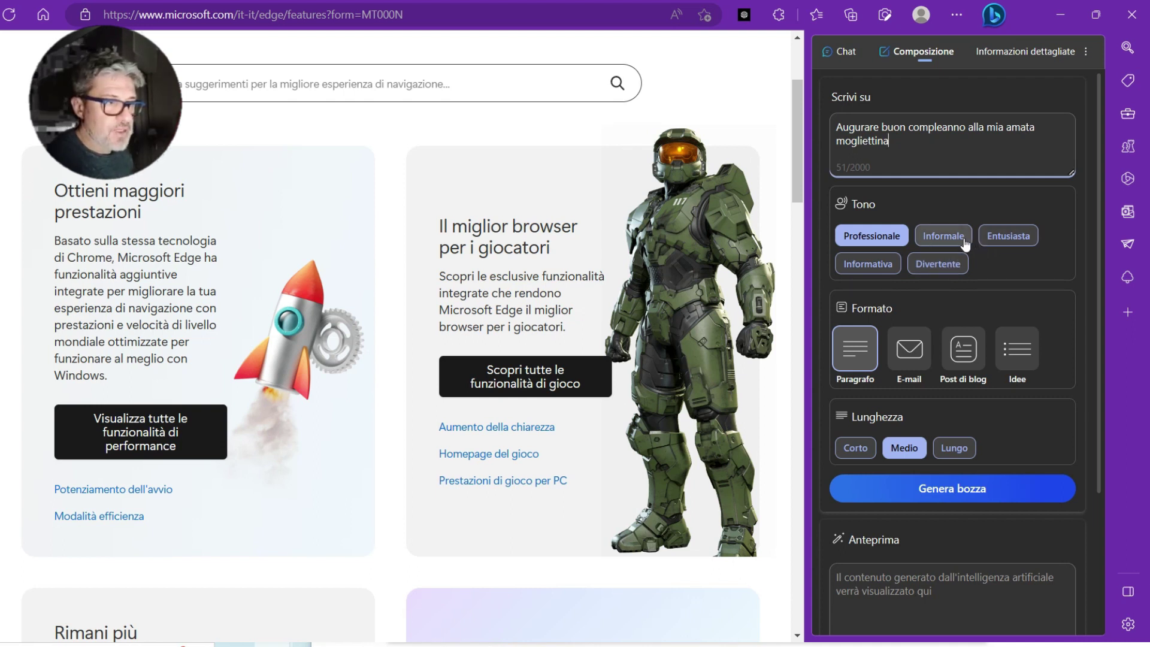
Set the tone to Informale and generate the draft of the birthday message
click(937, 239)
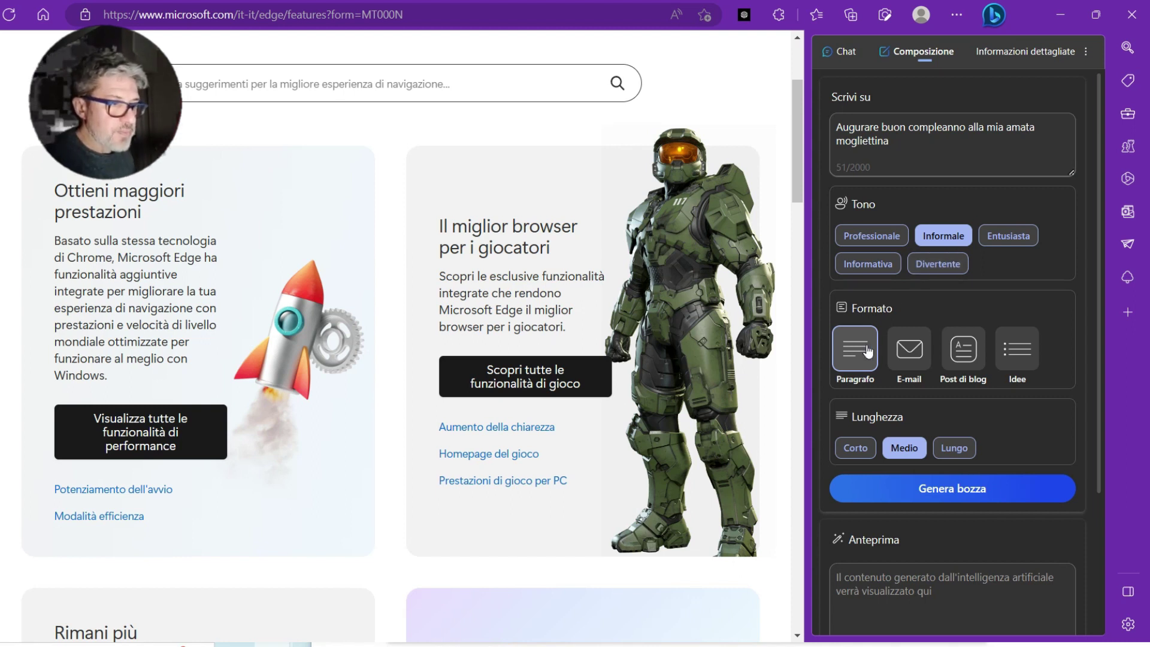
scroll(869, 352, down, 1)
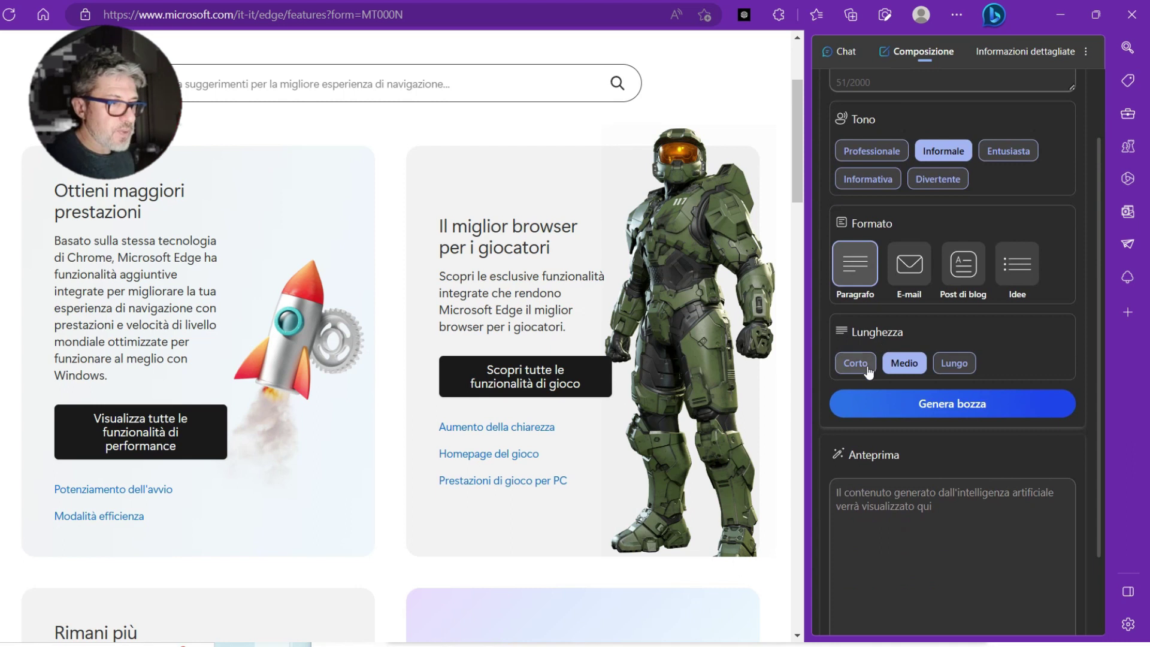
click(933, 402)
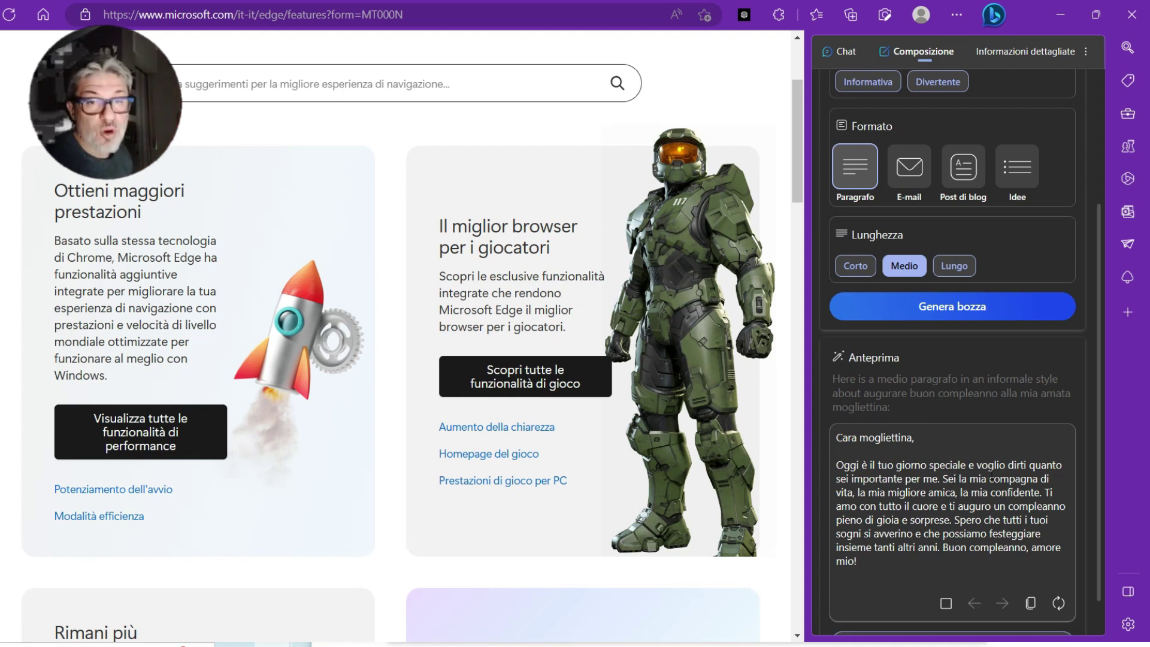
scroll(995, 473, up, 3)
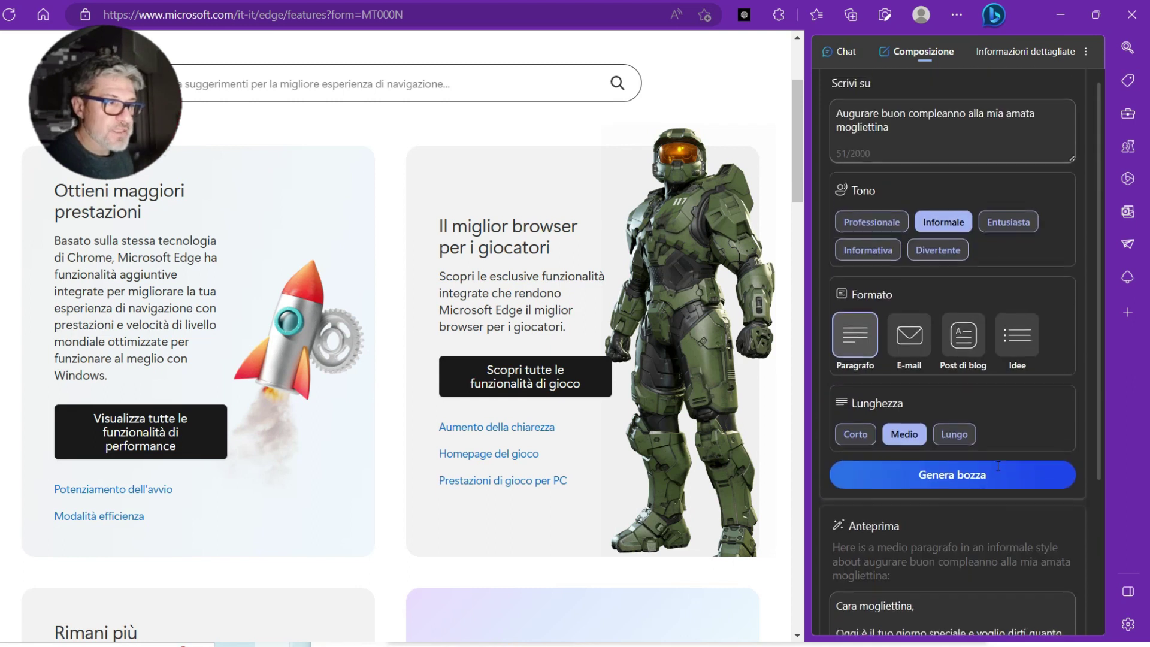
Set the tone to Divertente and generate a new draft of the birthday message
click(952, 251)
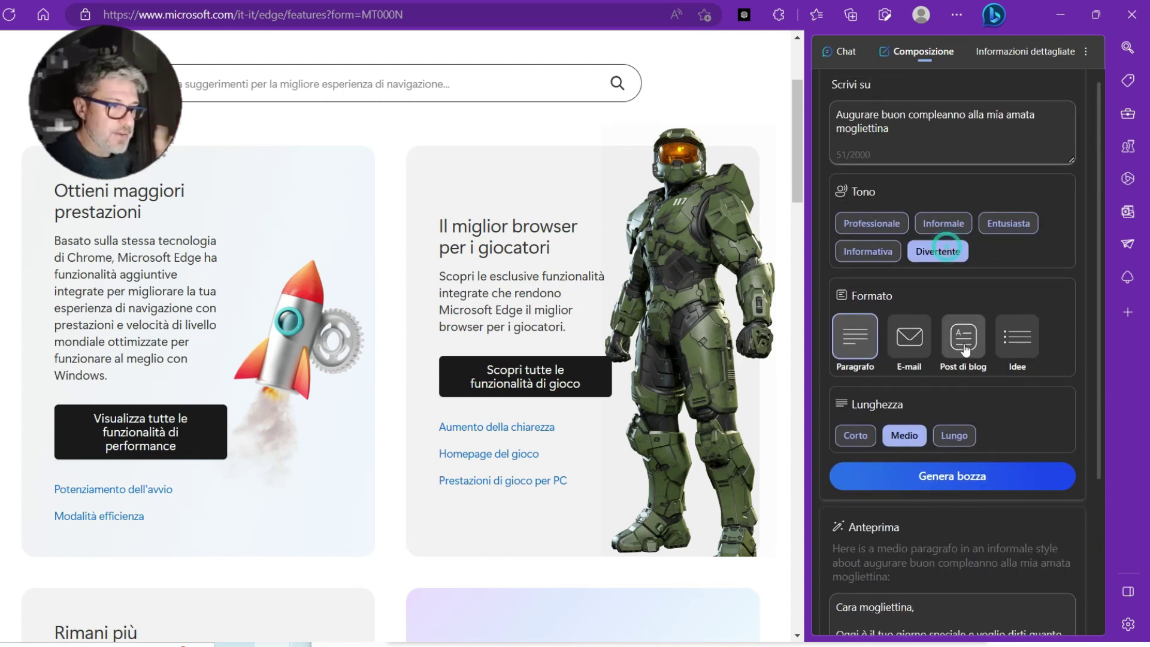
click(961, 479)
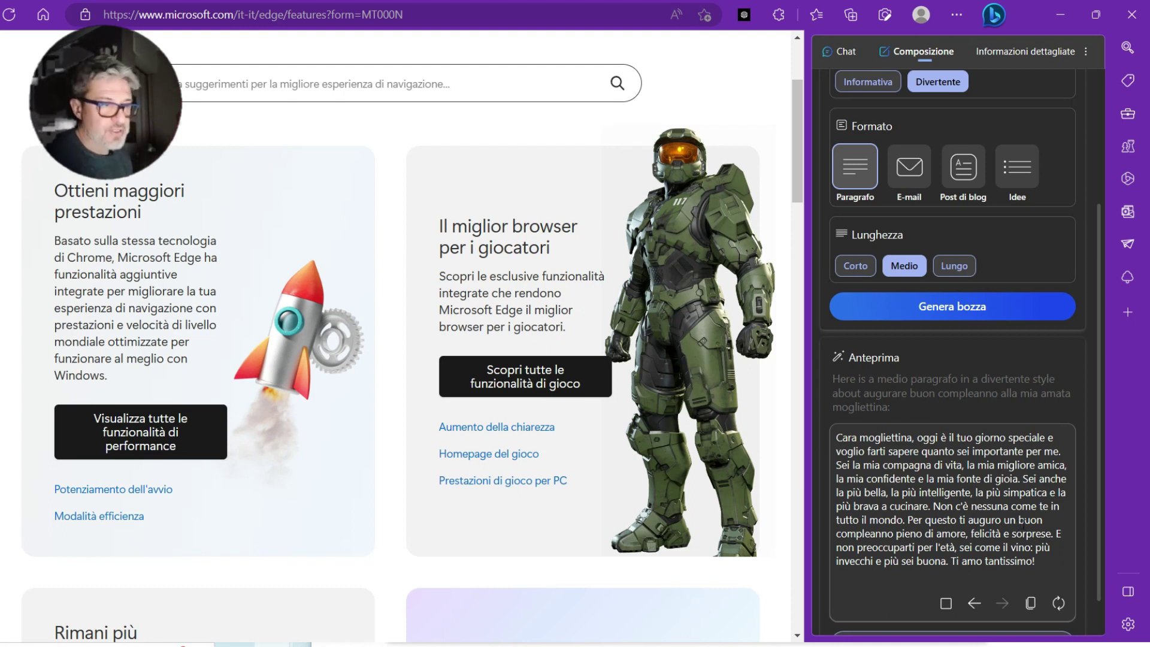
Replace the composition prompt with "Una lettera di licenziamento per un dipendente scansafatiche"
scroll(1013, 519, up, 3)
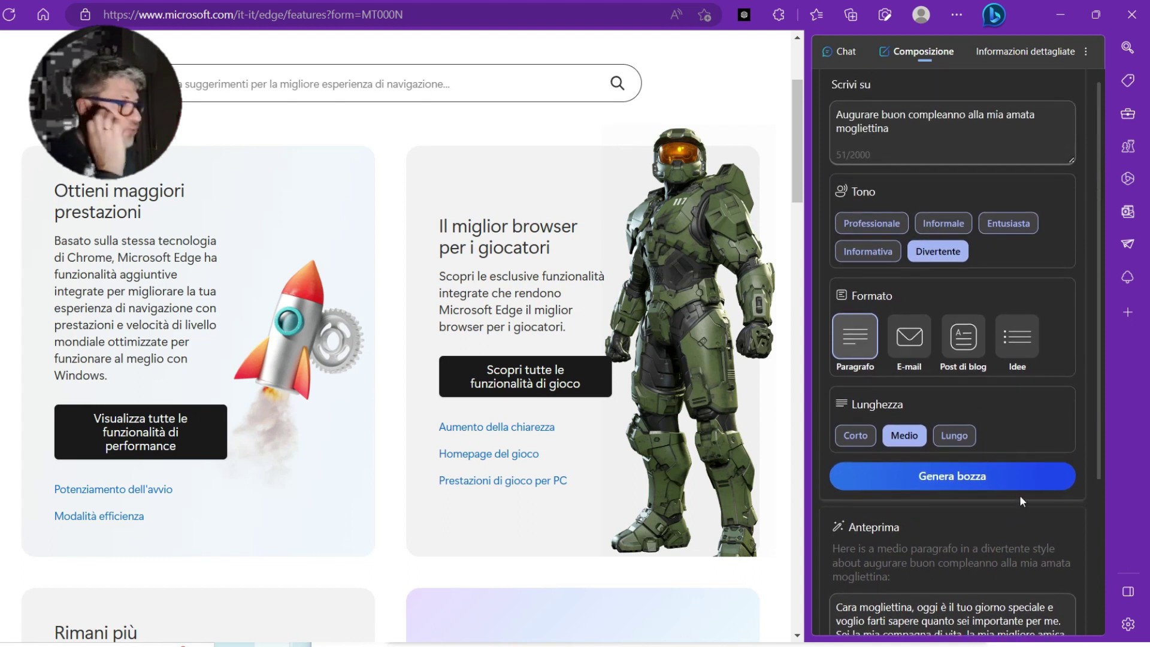
triple_click(922, 121)
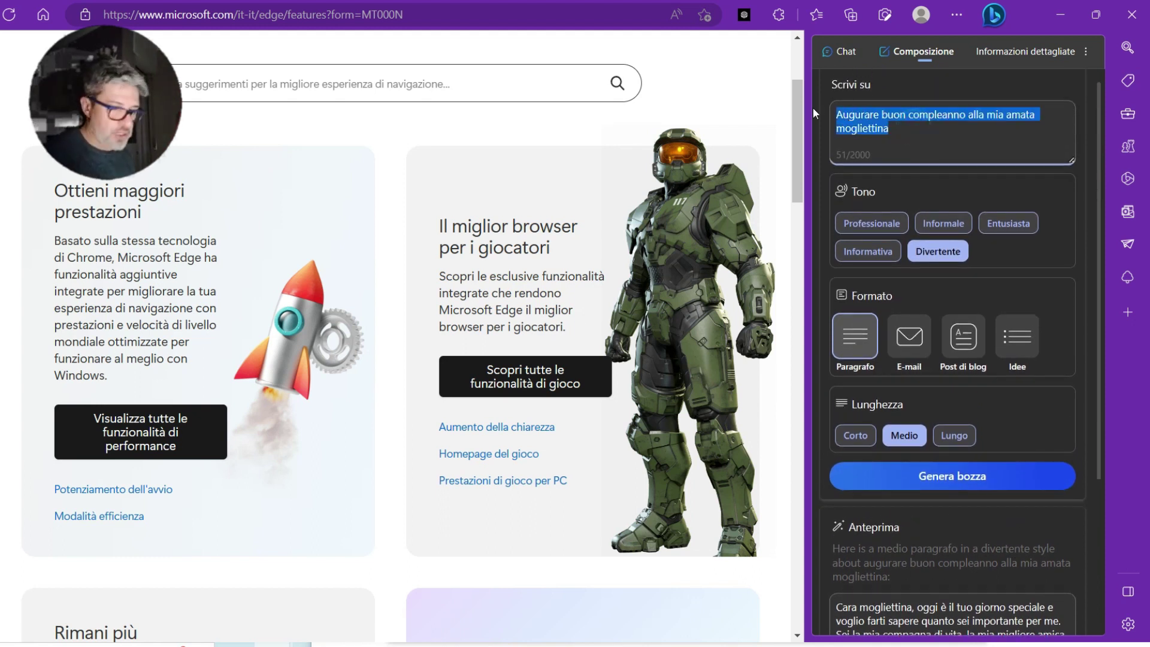
text(Una )
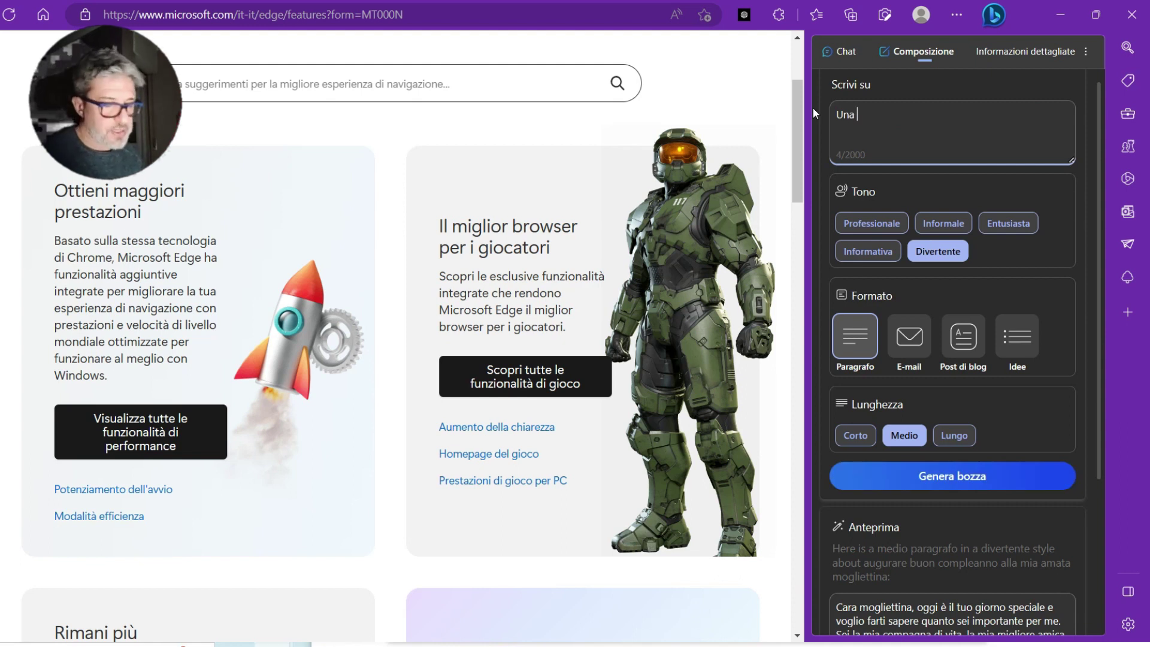
text(lettera di l)
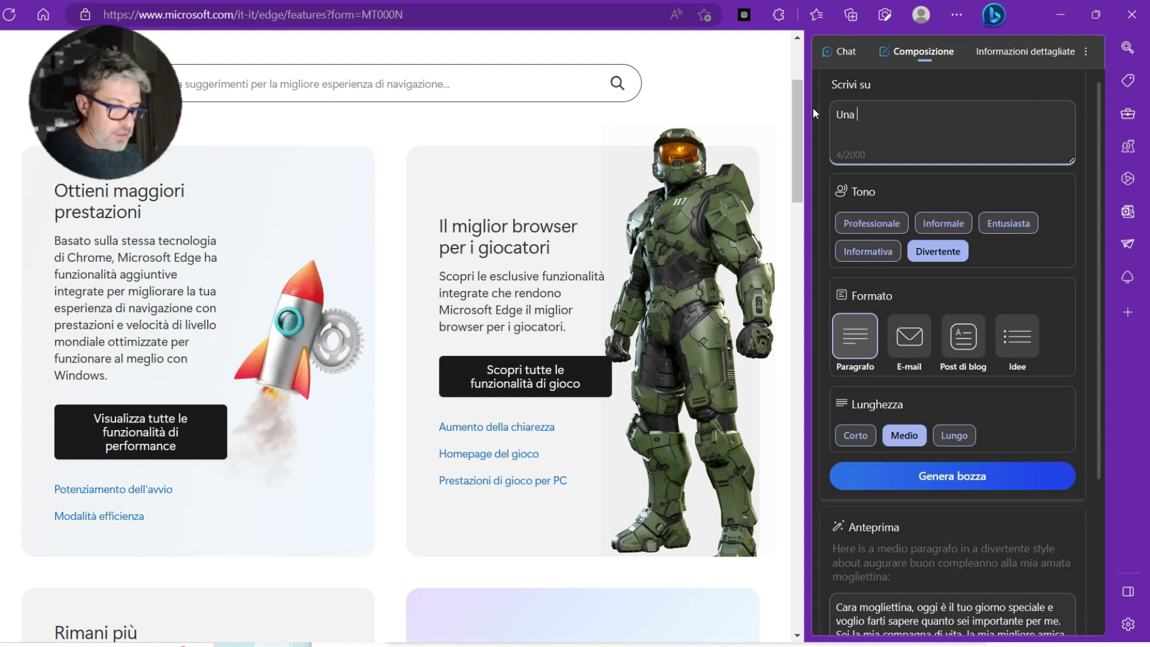
text(ice)
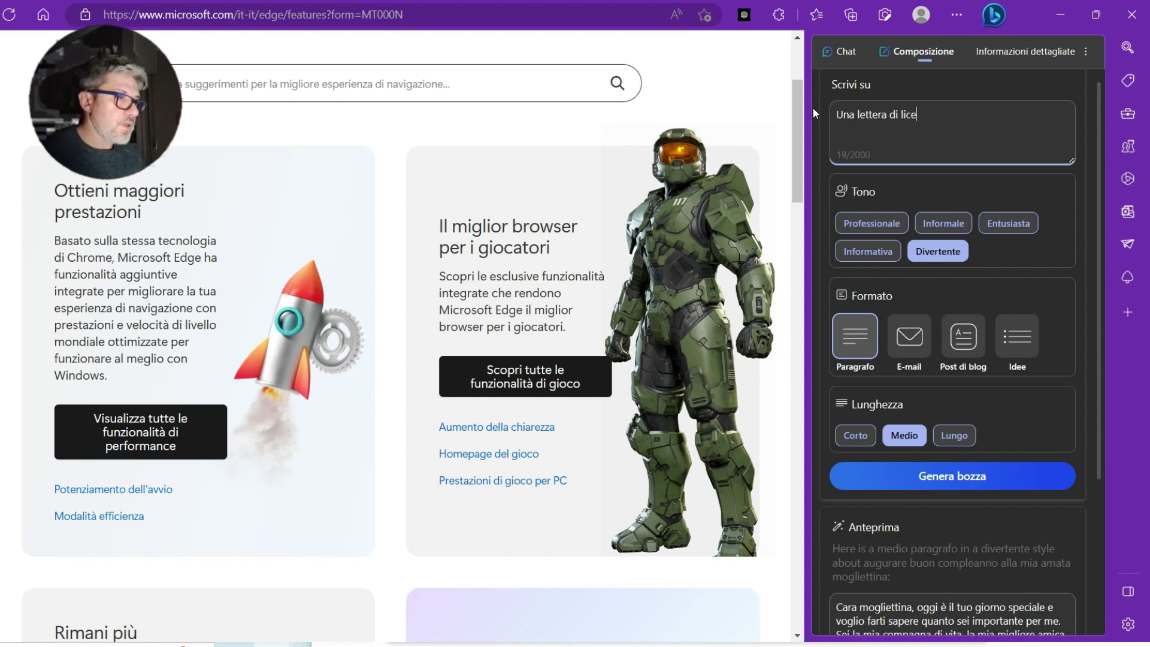
text(nziamento per u)
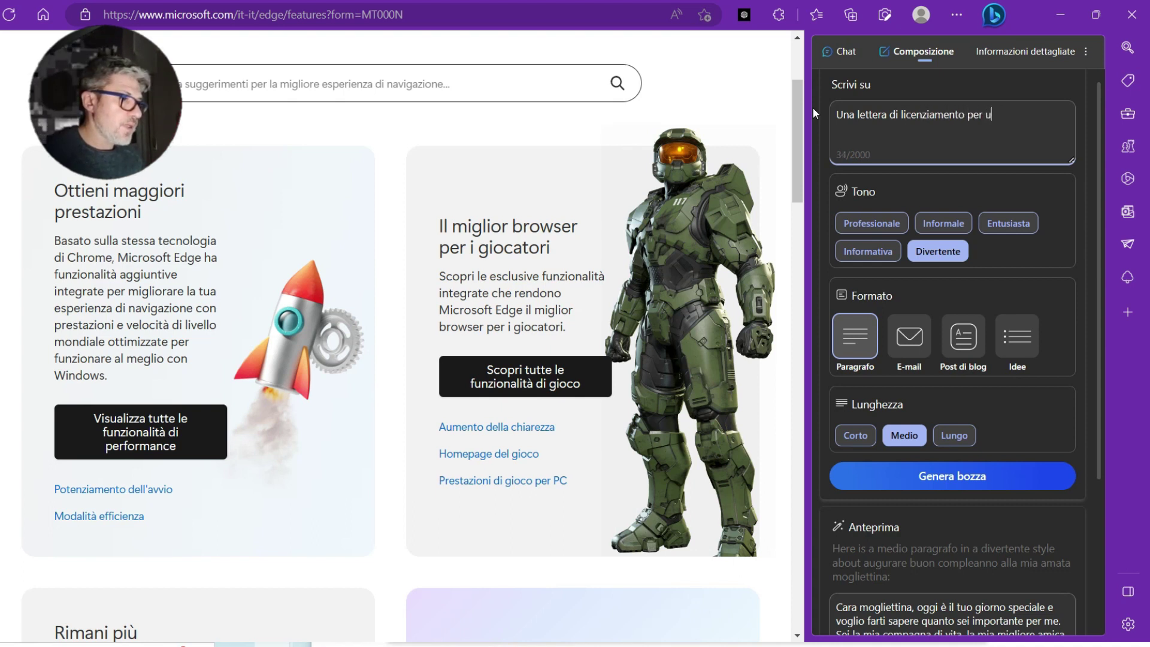
text(n dipendente )
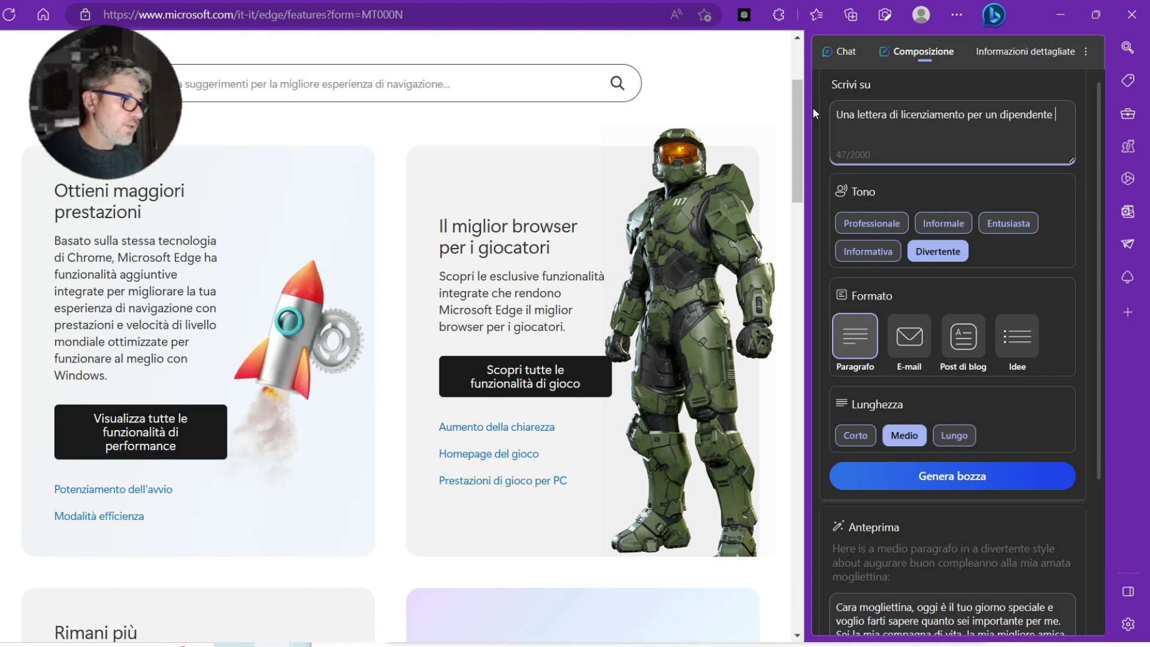
text(scansa)
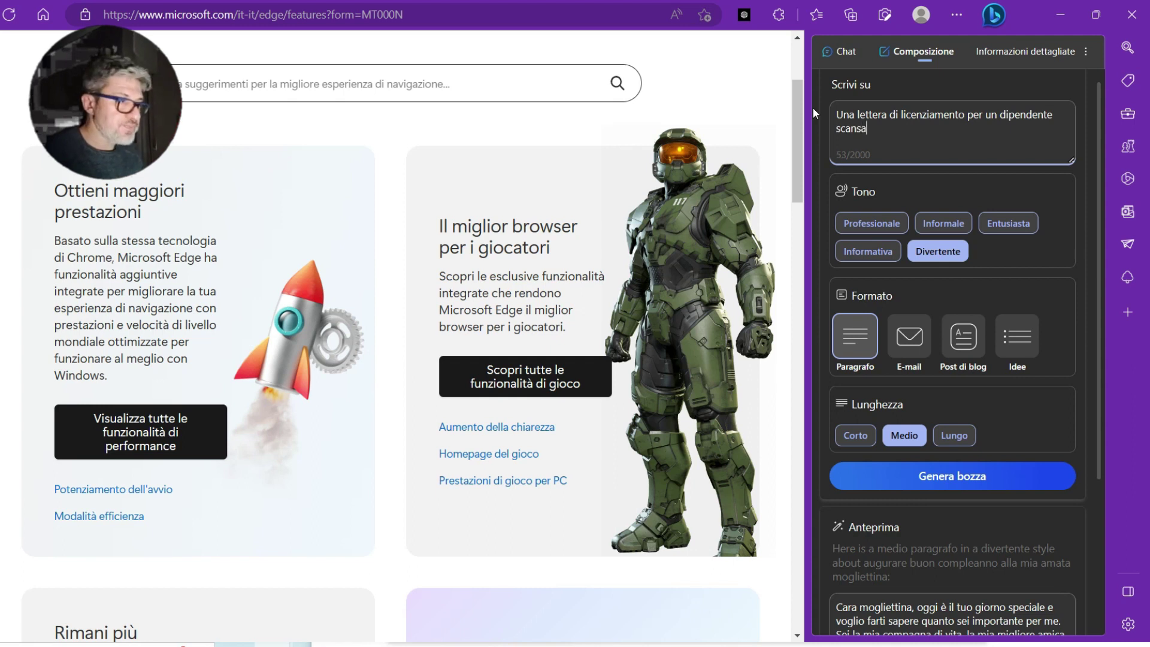
text(fatiche)
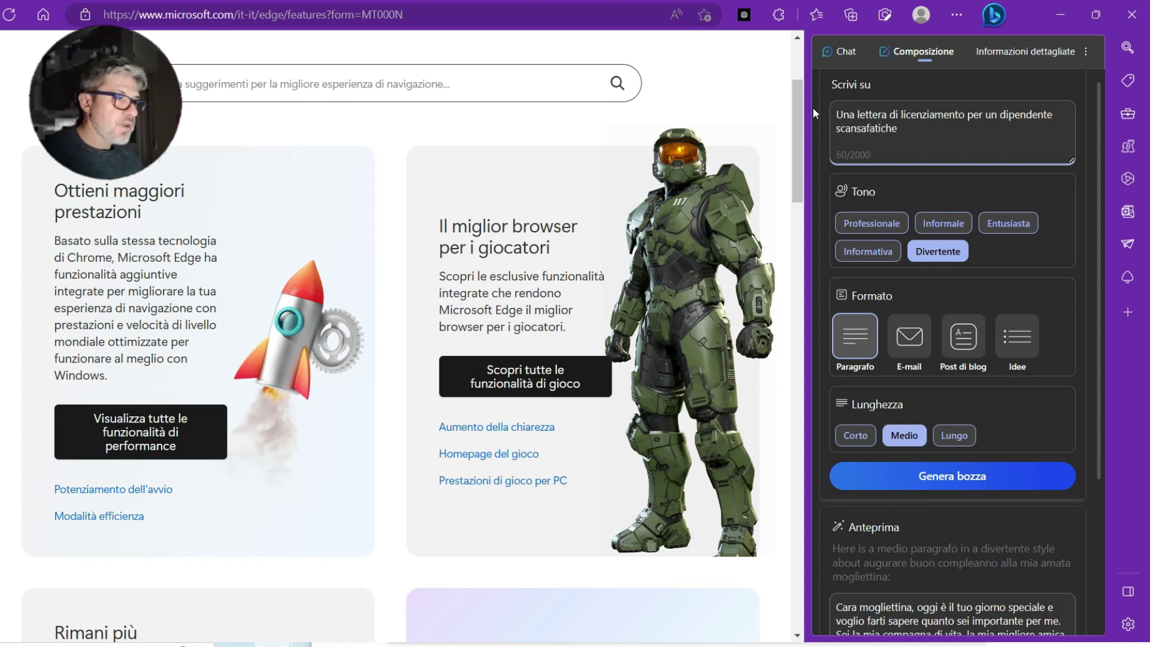
Set the tone to Professionale and the format to E-mail, and generate the dismissal letter draft
click(870, 222)
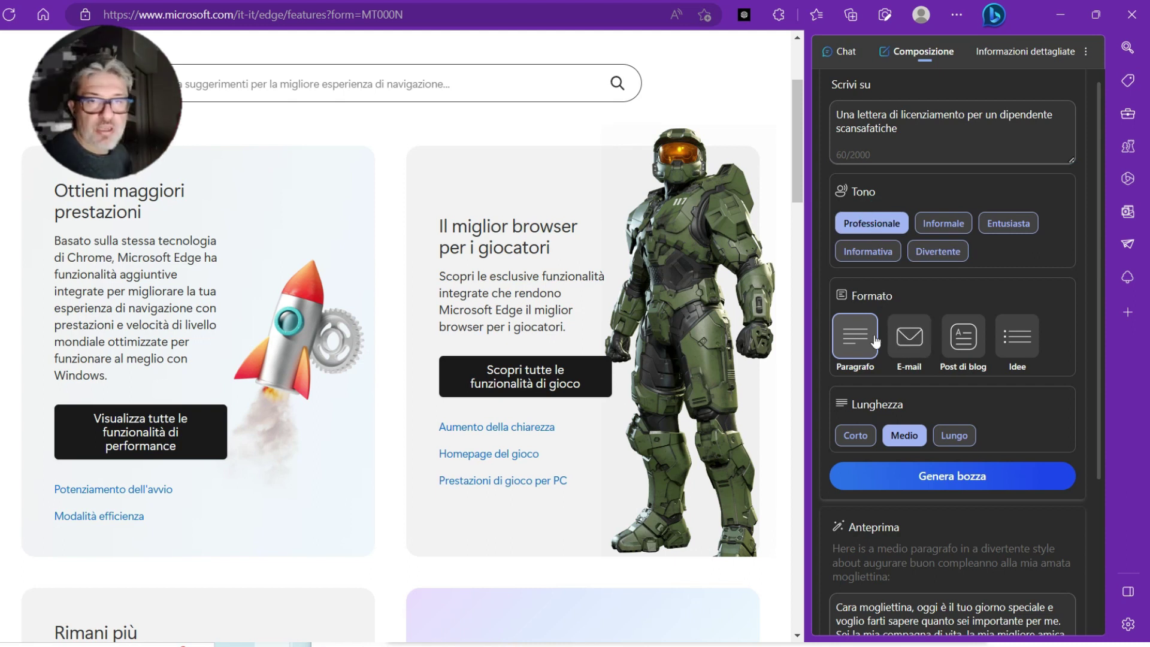
click(904, 337)
scroll(1072, 284, down, 3)
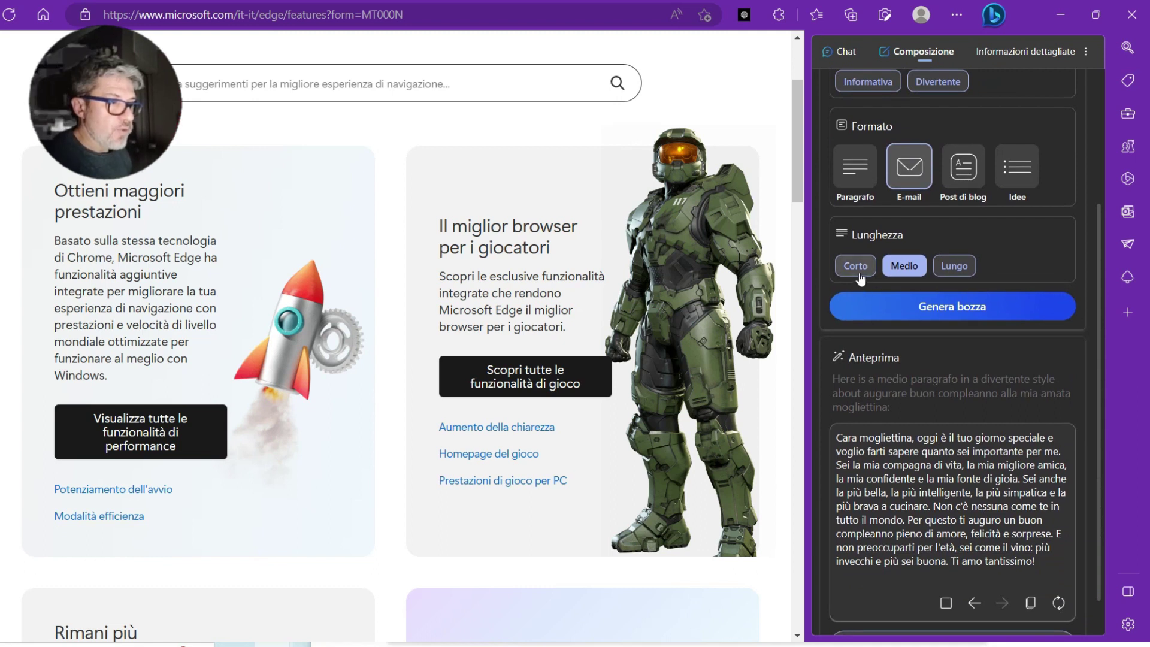
click(913, 308)
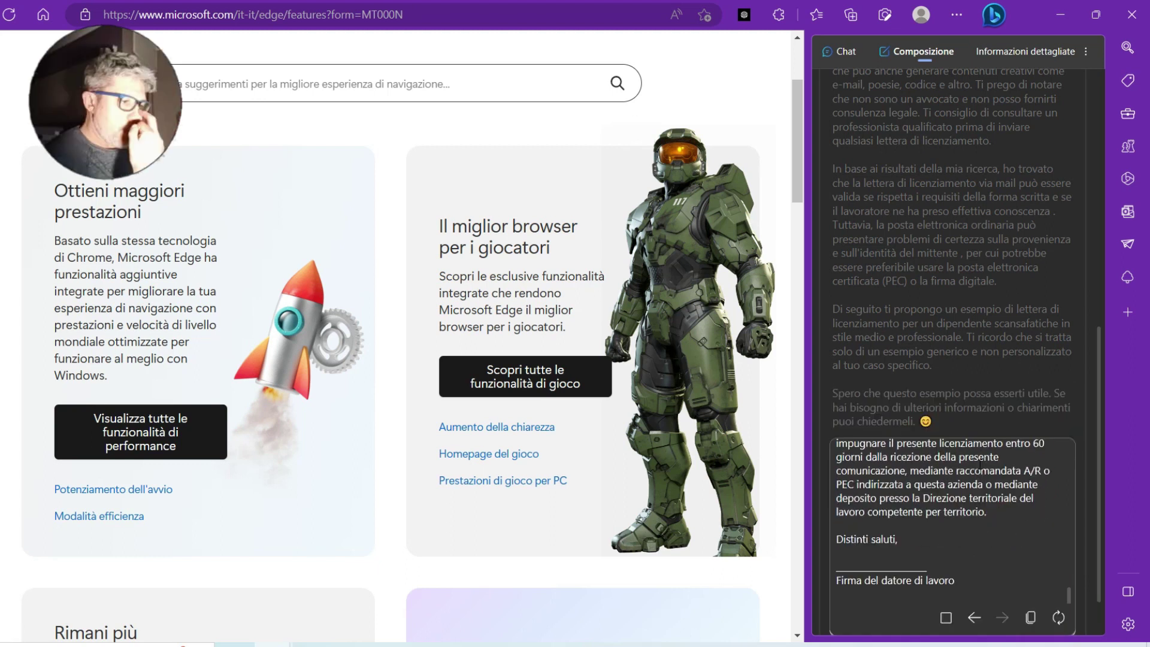
Read through the generated dismissal letter, highlighting its reference to articles 2104, 2105 and 2106 of the Codice civile
drag(1069, 539, 1068, 390)
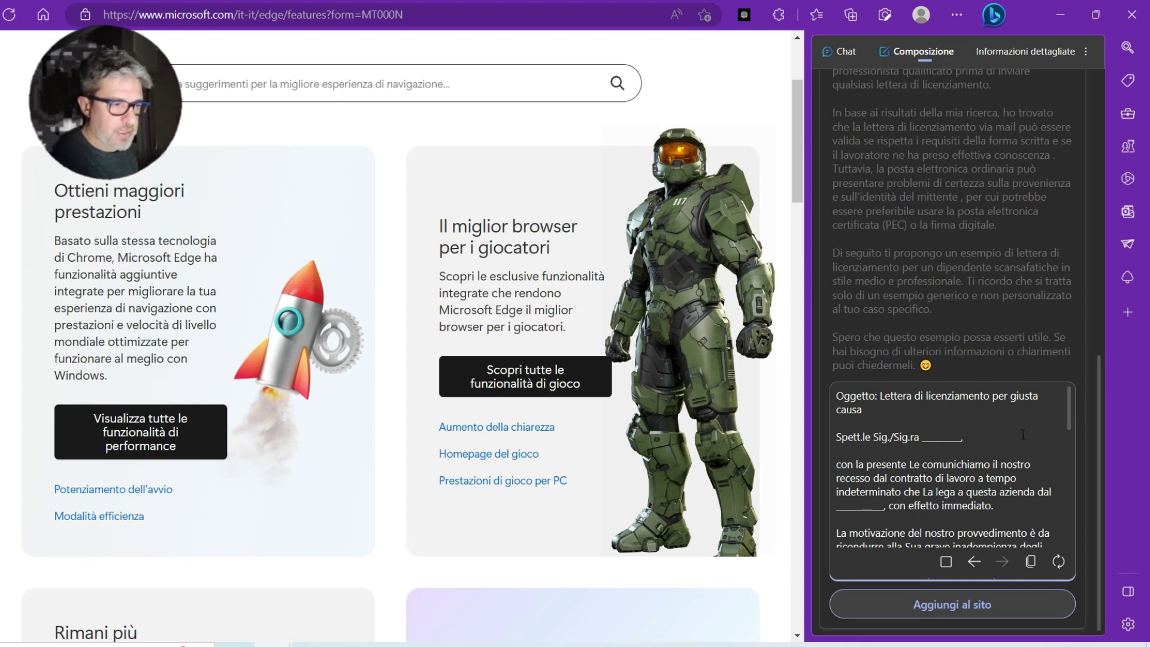
drag(1069, 396, 1078, 460)
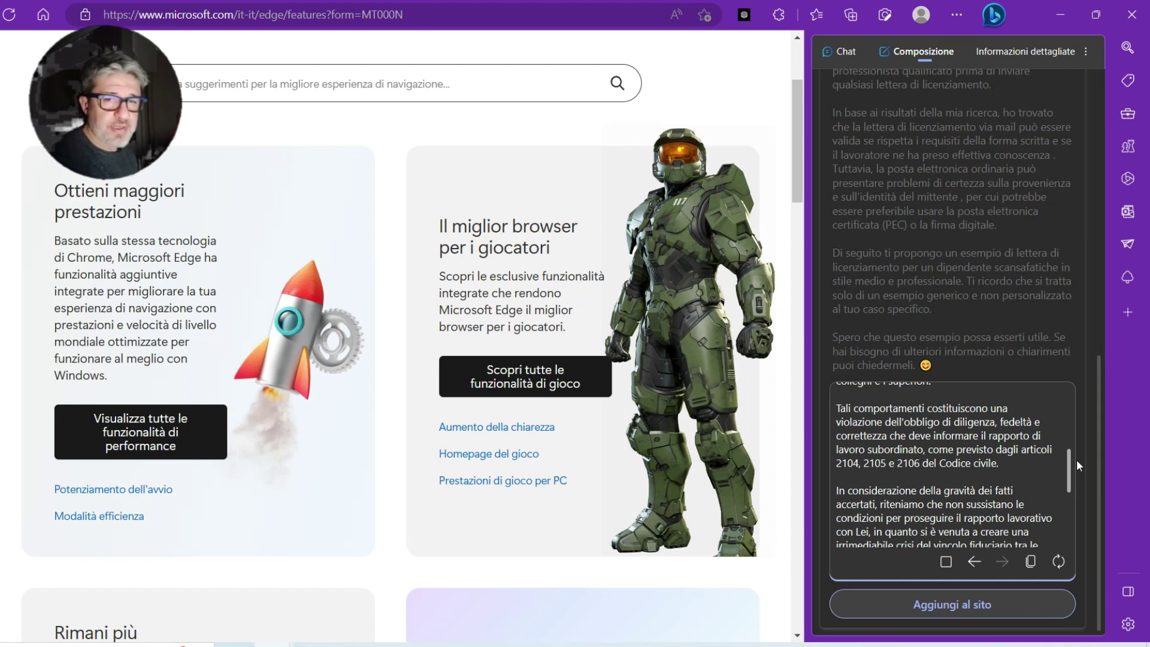
drag(932, 450, 1010, 463)
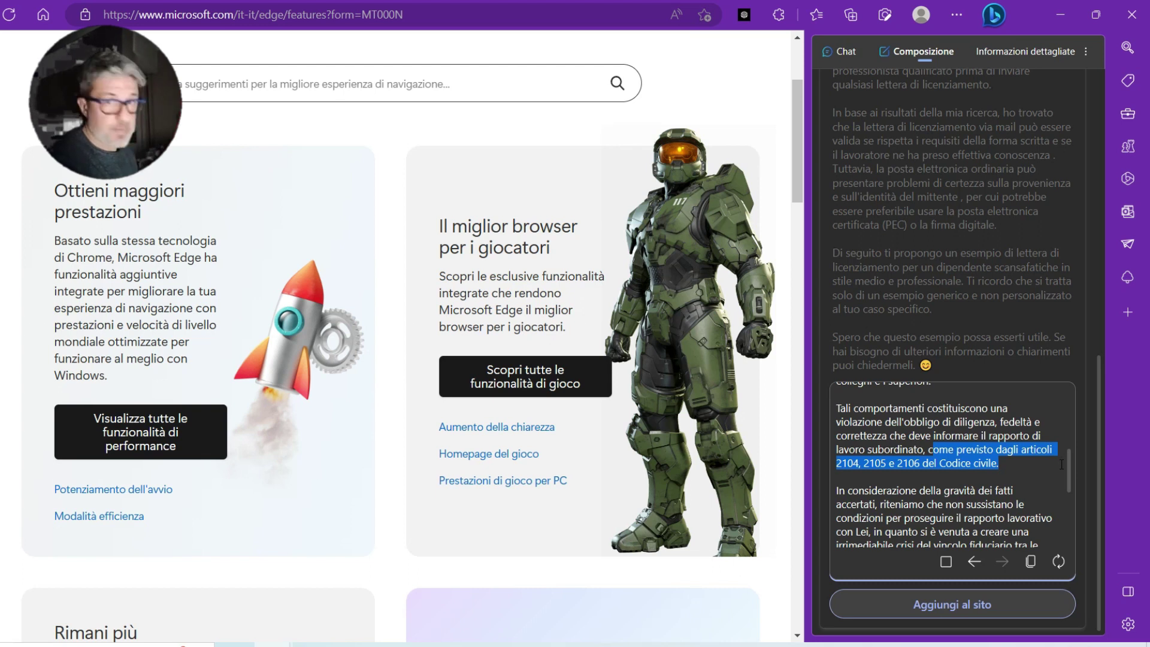
drag(1070, 464, 1072, 472)
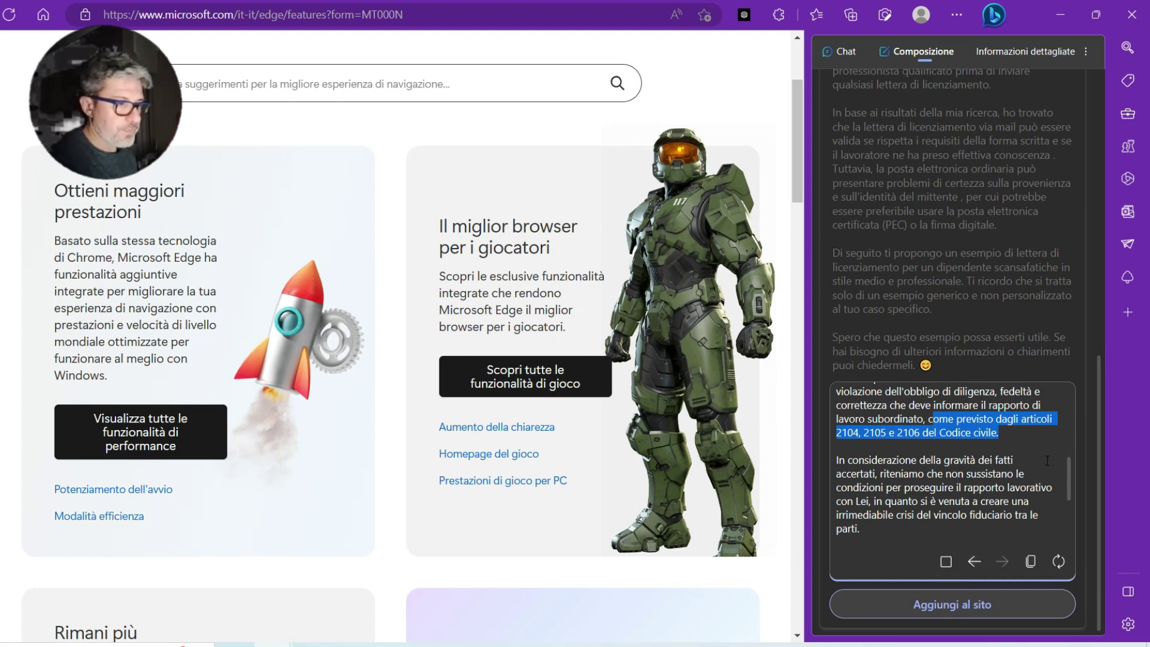
scroll(1047, 461, up, 5)
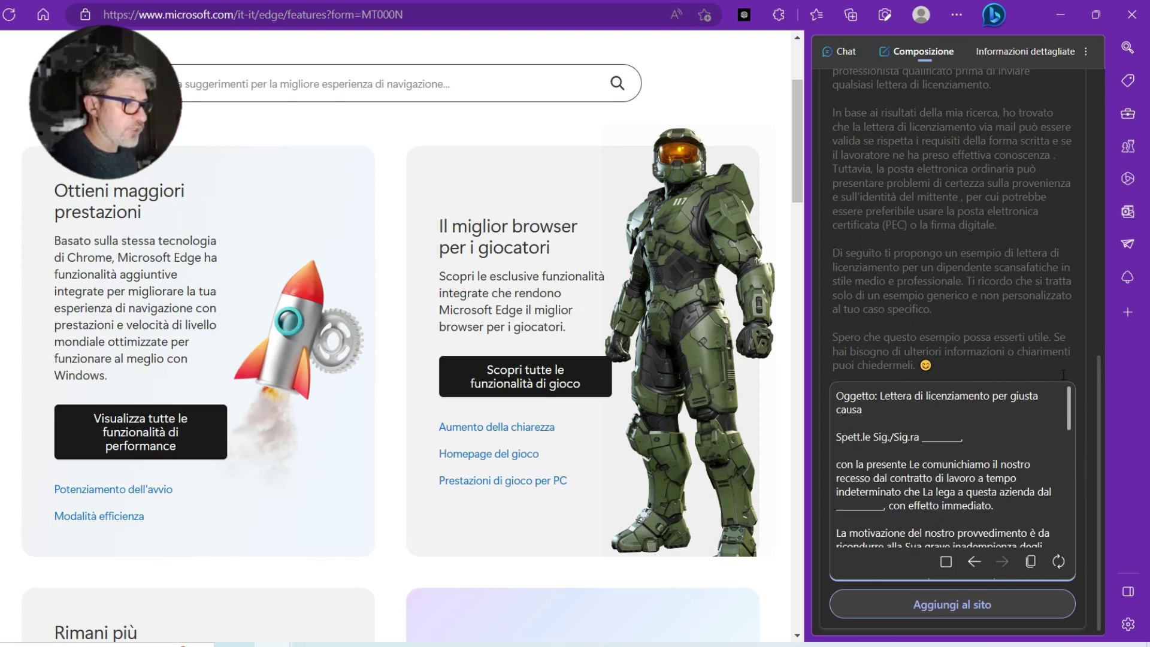
Set the tone to Informativa, enter the topic "auto elettriche" and generate a short draft in the Idee format
scroll(1063, 374, up, 10)
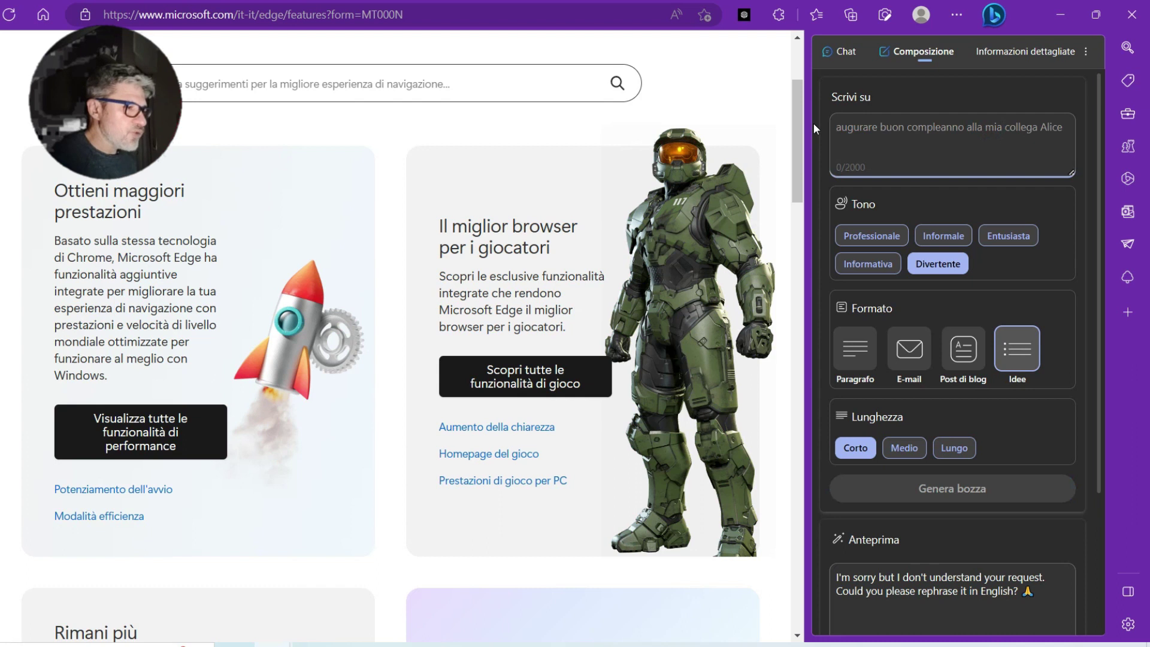
click(868, 264)
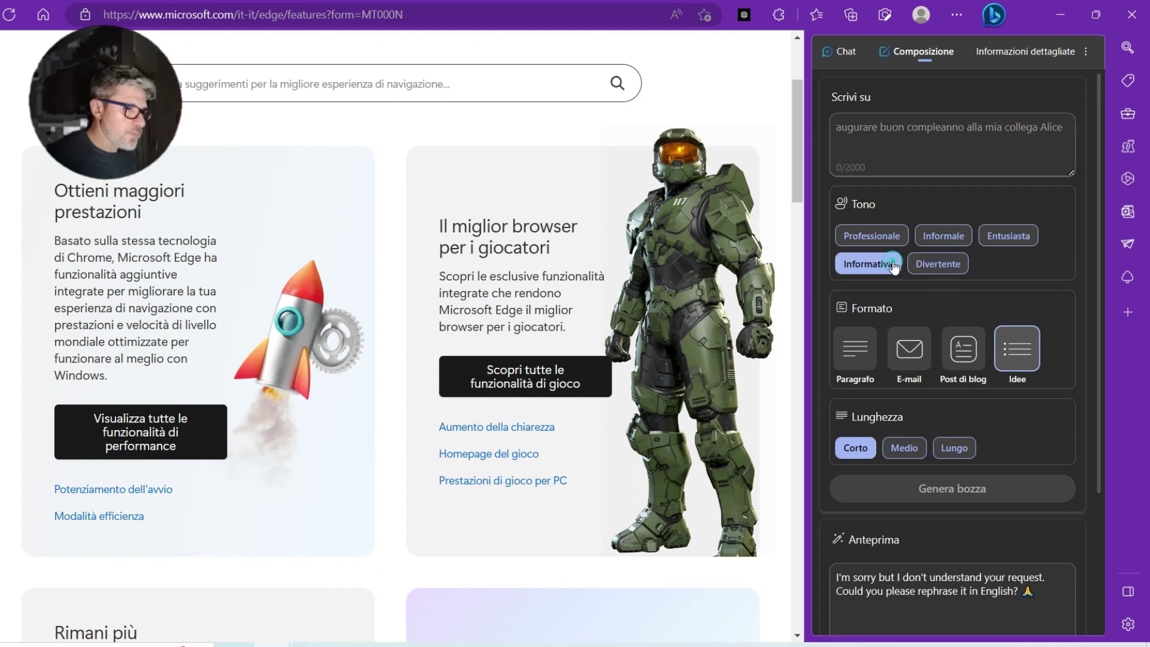
click(879, 141)
text(auto elettriche)
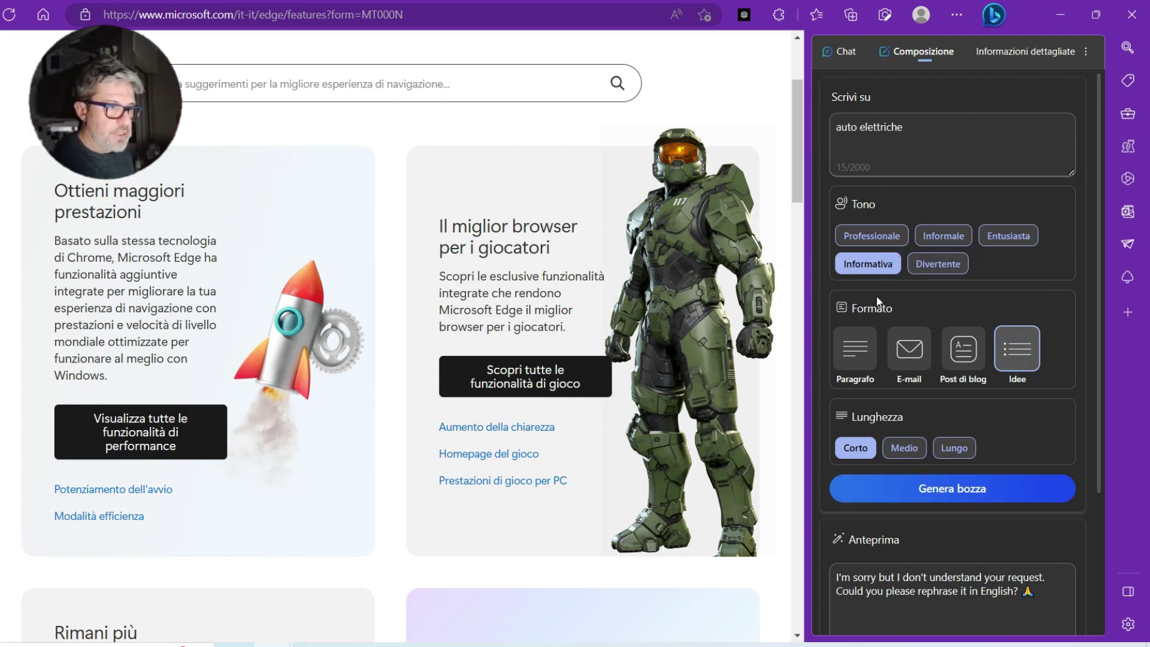
click(932, 489)
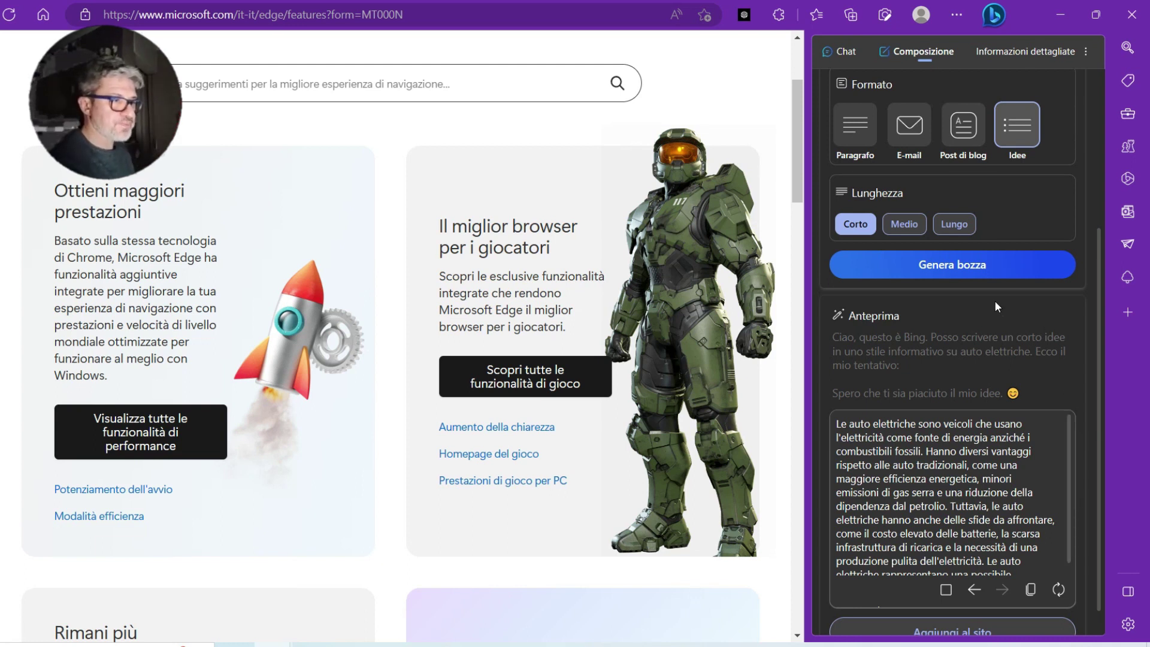
Change the tone to Entusiasta, regenerate the "auto elettriche" draft and read the result
scroll(994, 301, up, 3)
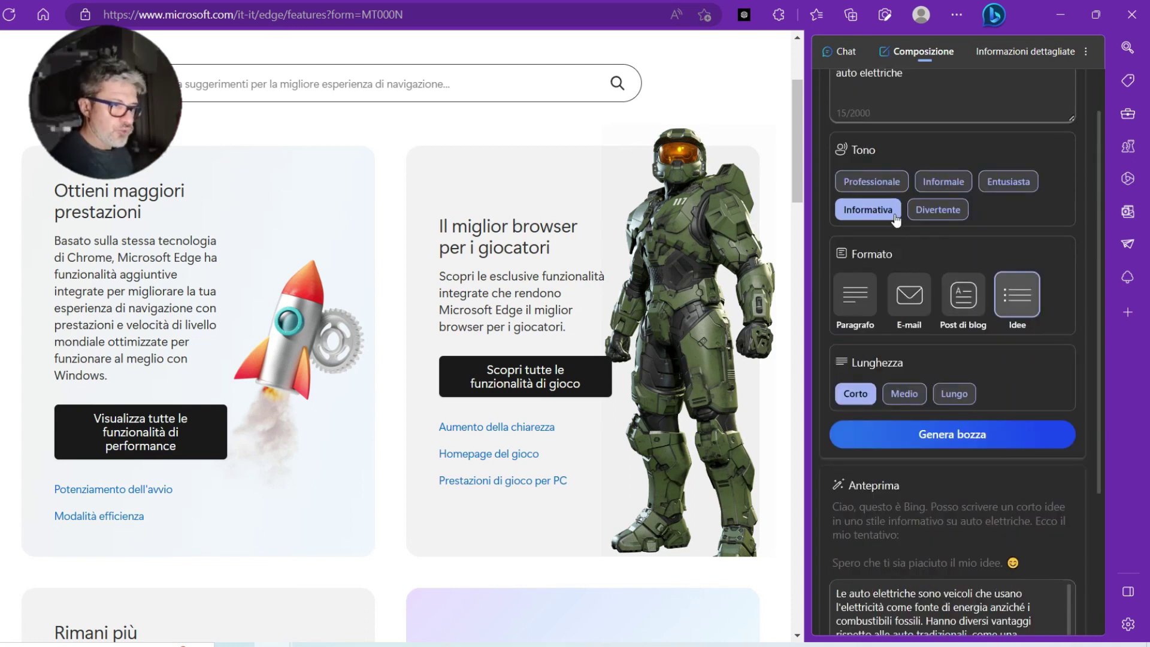
click(995, 186)
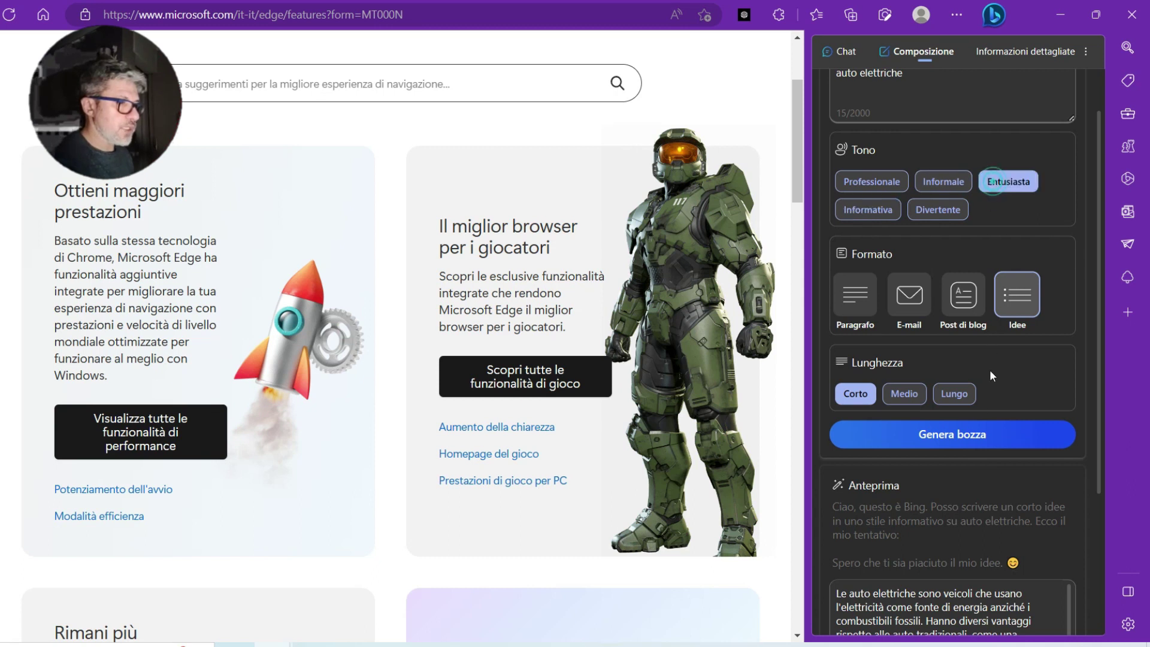
click(967, 441)
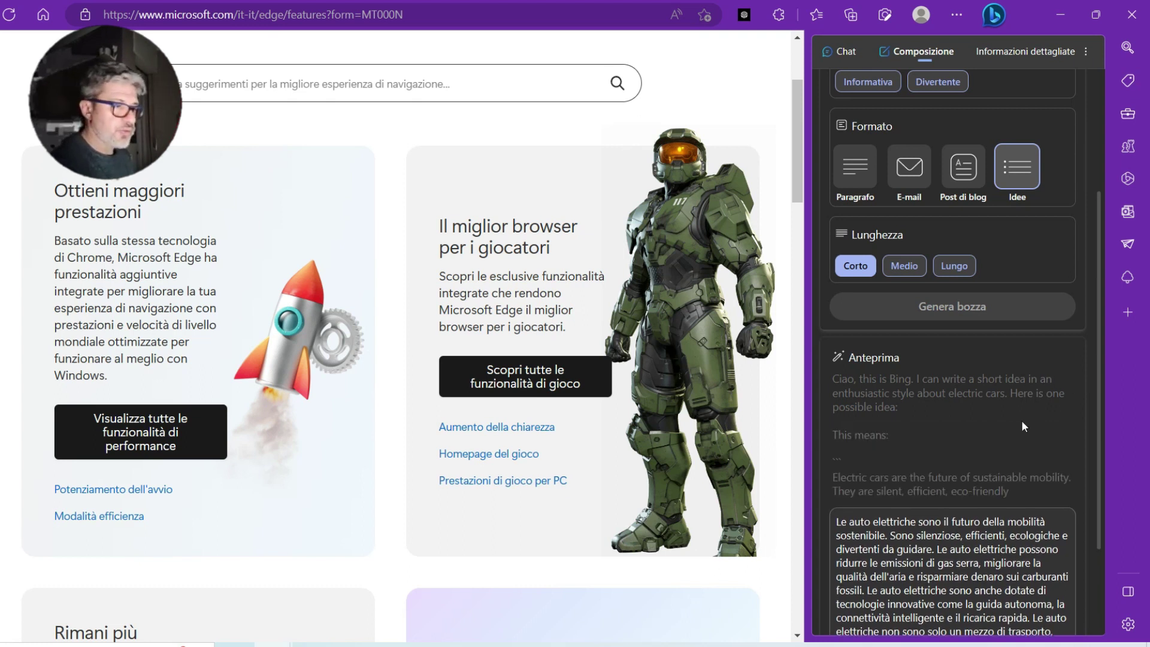
scroll(1042, 413, down, 1)
scroll(1076, 405, down, 2)
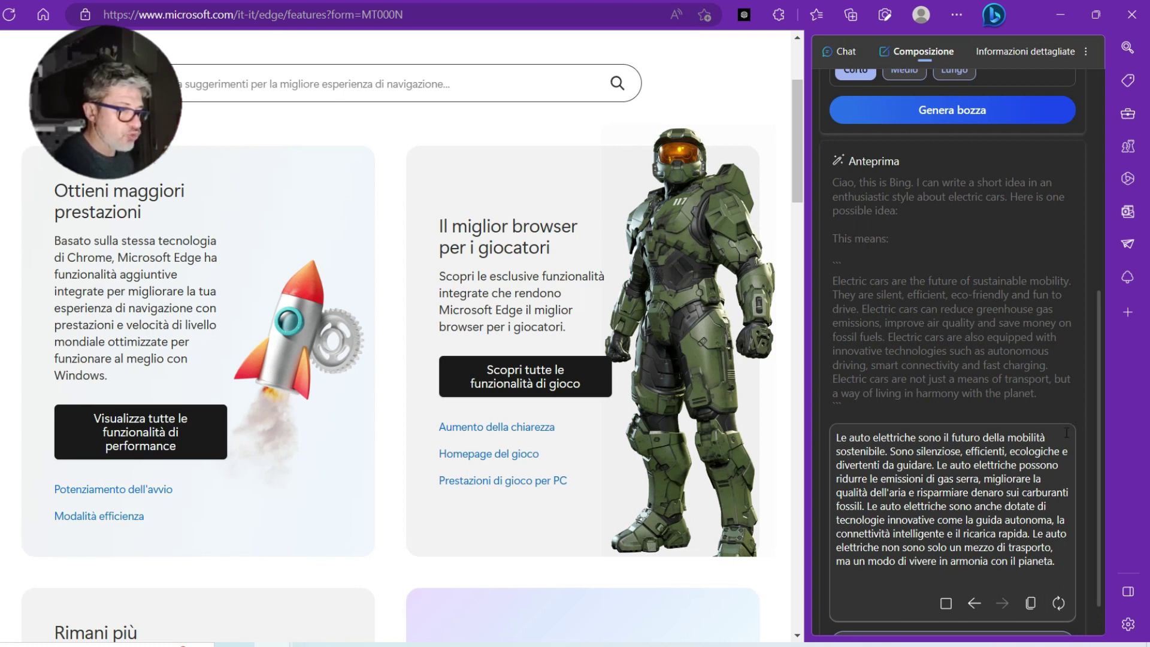
scroll(1063, 440, down, 1)
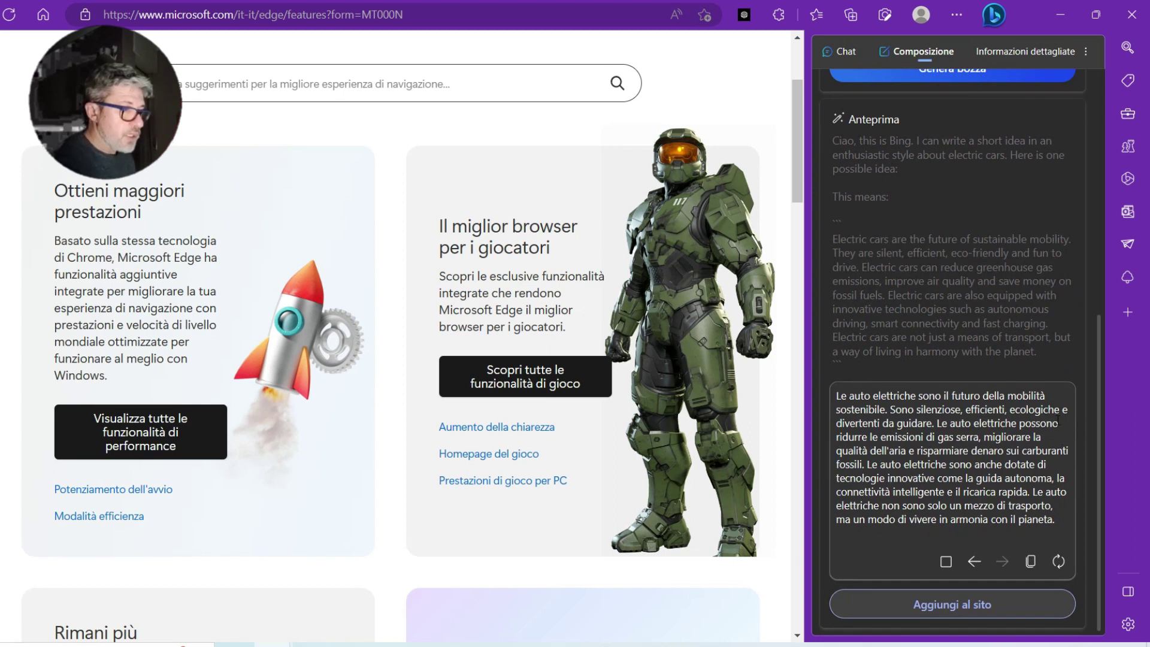
Regenerate the "auto elettriche" draft with the Divertente tone and read the generated text through to its end
scroll(1057, 418, up, 7)
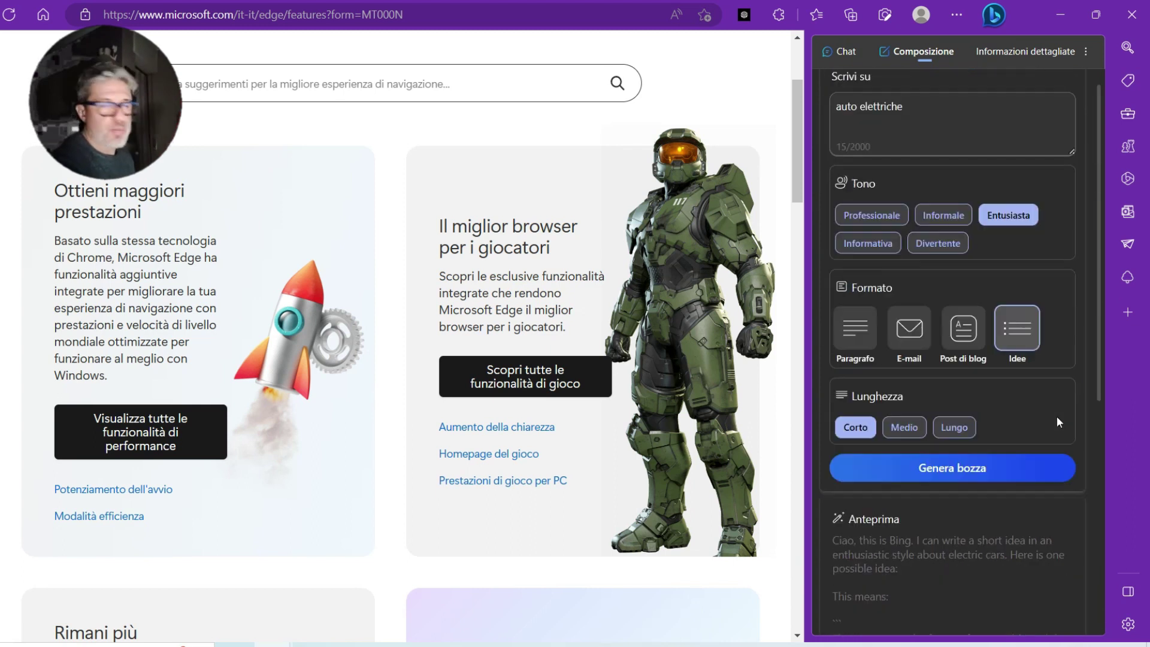
click(949, 271)
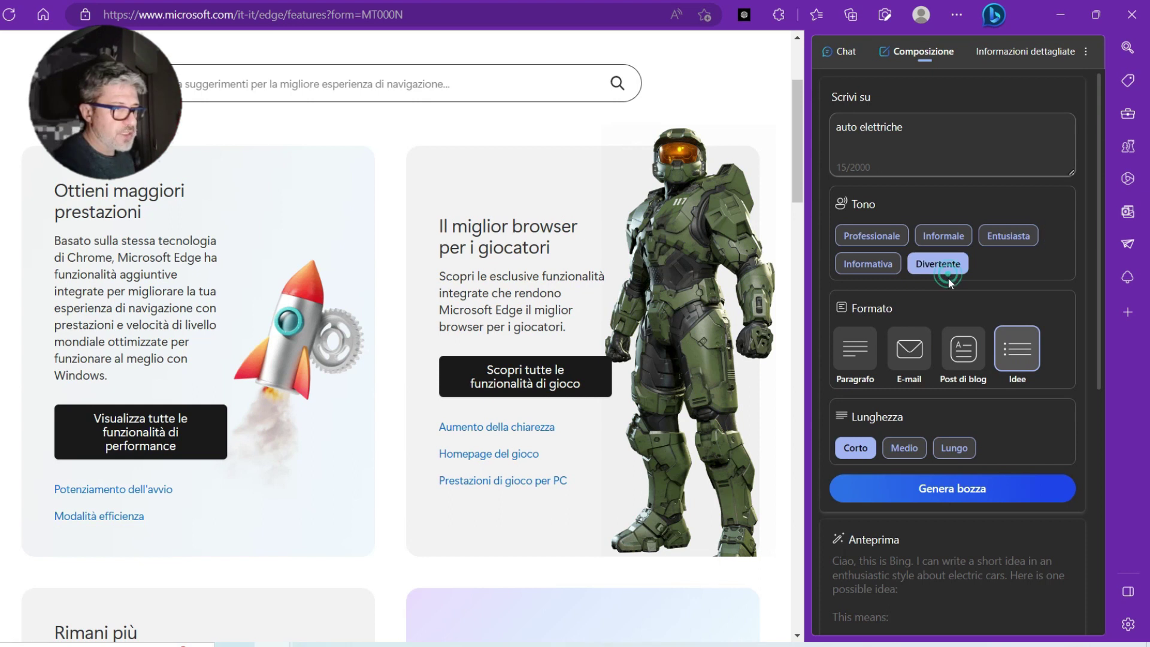
click(947, 488)
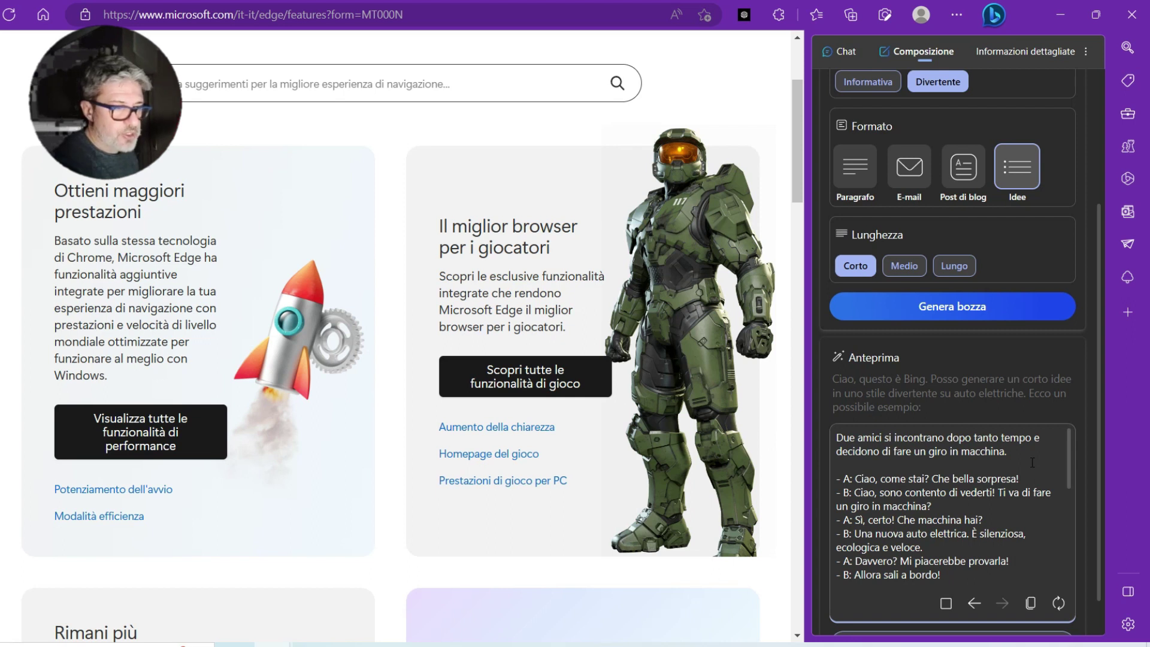
scroll(1032, 462, down, 1)
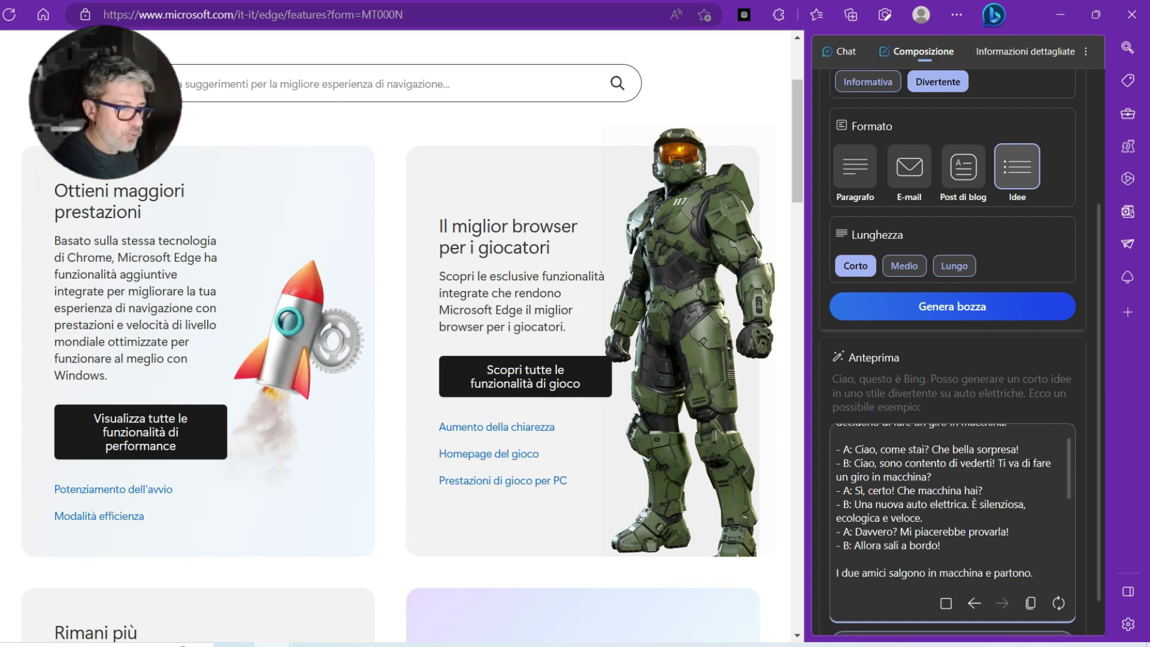
scroll(1031, 467, down, 4)
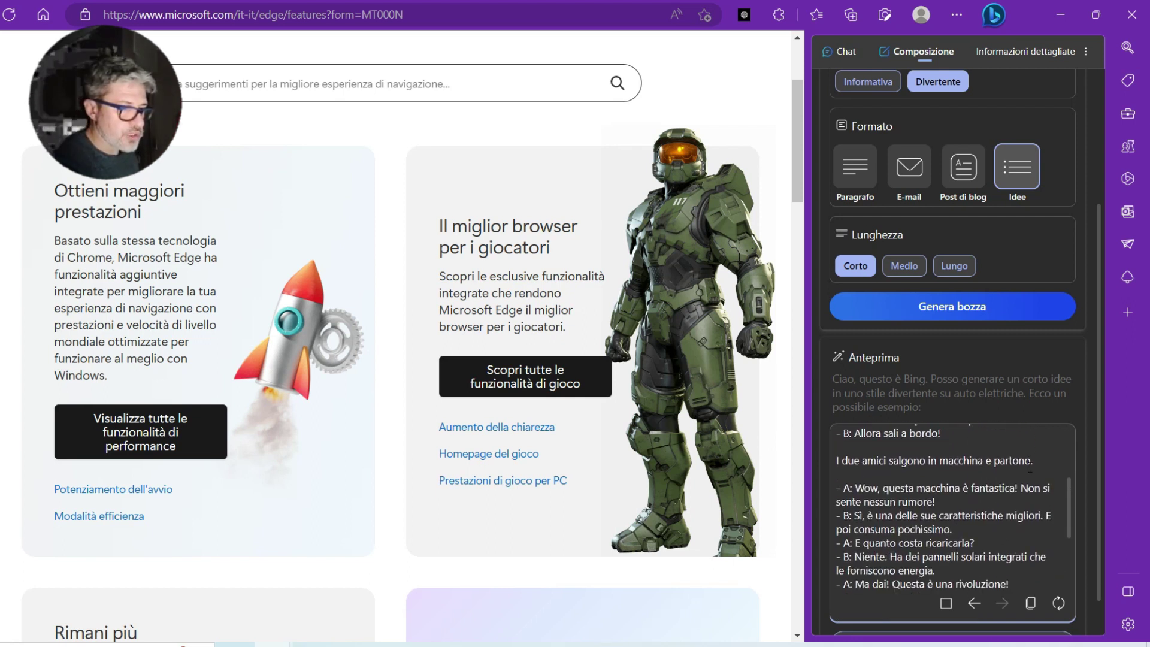
scroll(1029, 467, down, 1)
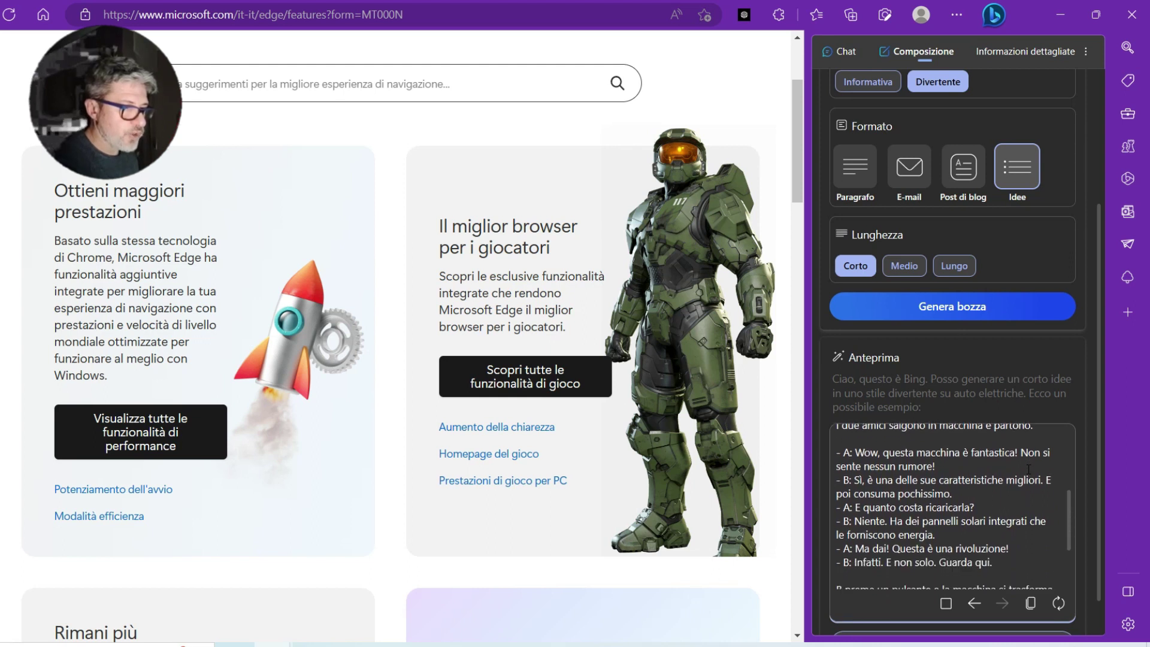
scroll(1028, 470, down, 1)
scroll(1029, 469, down, 5)
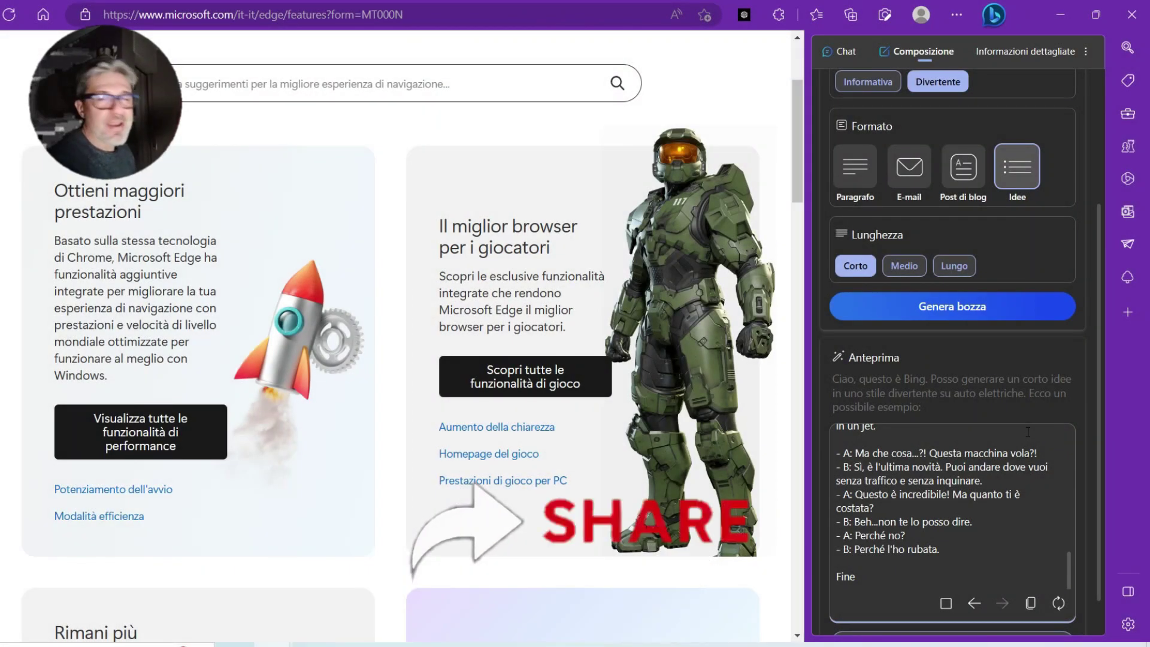
Return to the Composizione form and clear the "auto elettriche" topic text
scroll(1029, 428, up, 5)
scroll(1029, 425, up, 3)
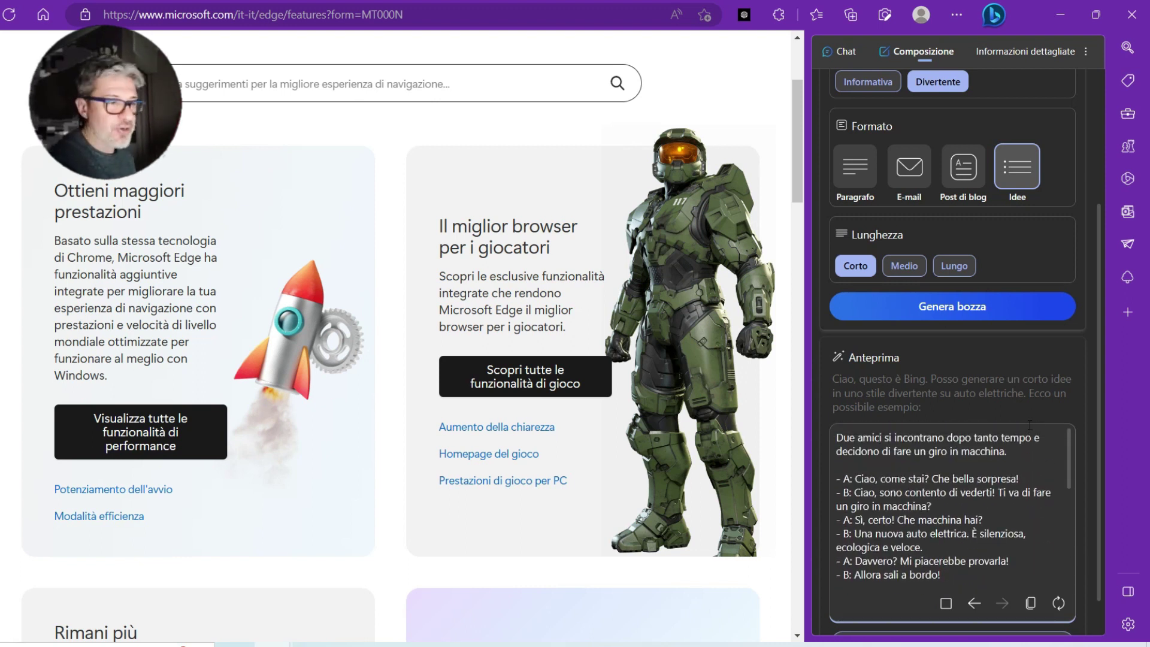
scroll(1054, 353, up, 3)
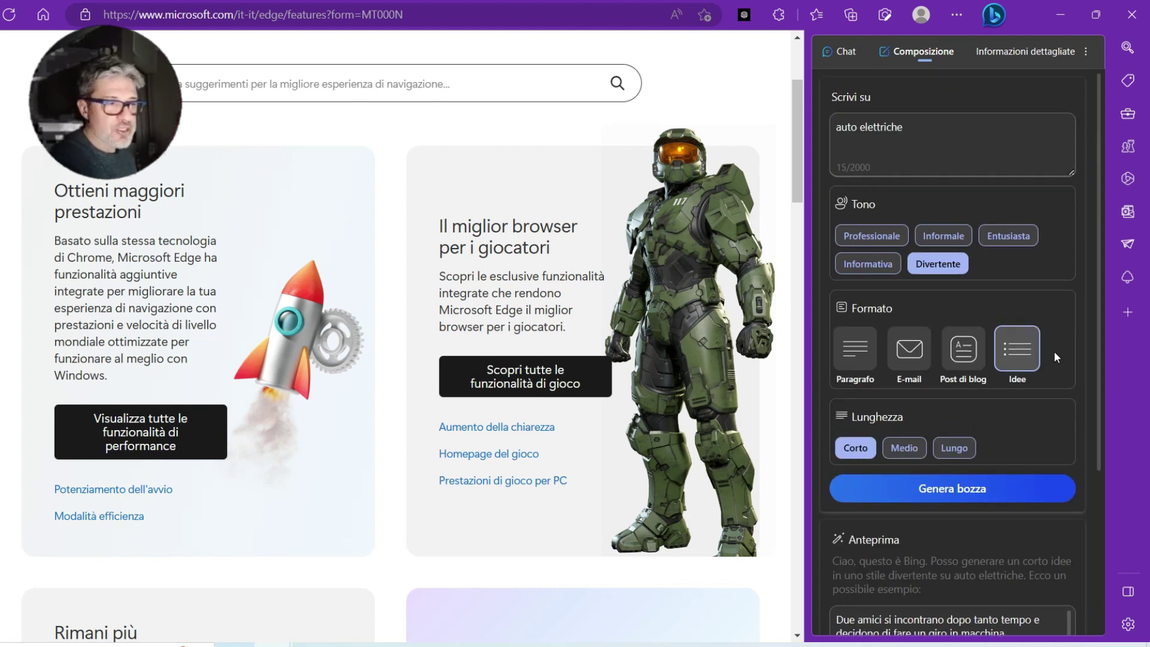
click(944, 140)
key(BackSpace)
key(BackSpace)
key(BackSpace)
key(BackSpace)
key(BackSpace)
key(BackSpace)
key(BackSpace)
key(BackSpace)
key(BackSpace)
key(BackSpace)
key(BackSpace)
key(BackSpace)
key(BackSpace)
key(BackSpace)
key(BackSpace)
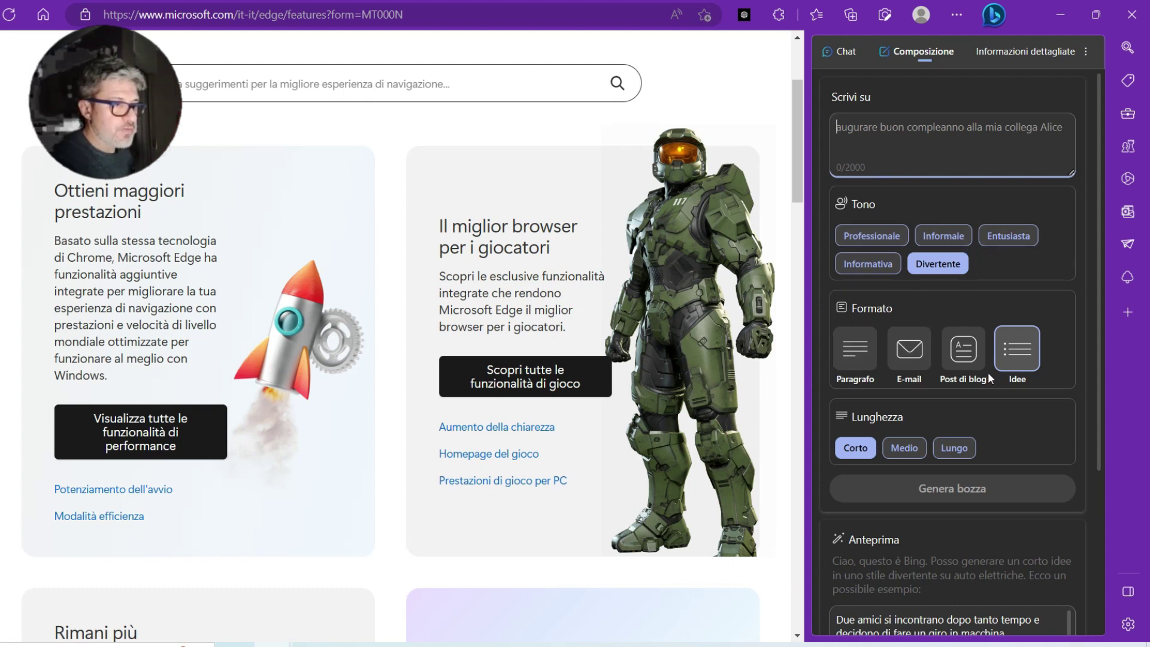
In the Bing chat, ask "Proponimi 5 idee per sviluppare video sul tema dell'intelligenza artificiale" and read through the answer
click(844, 58)
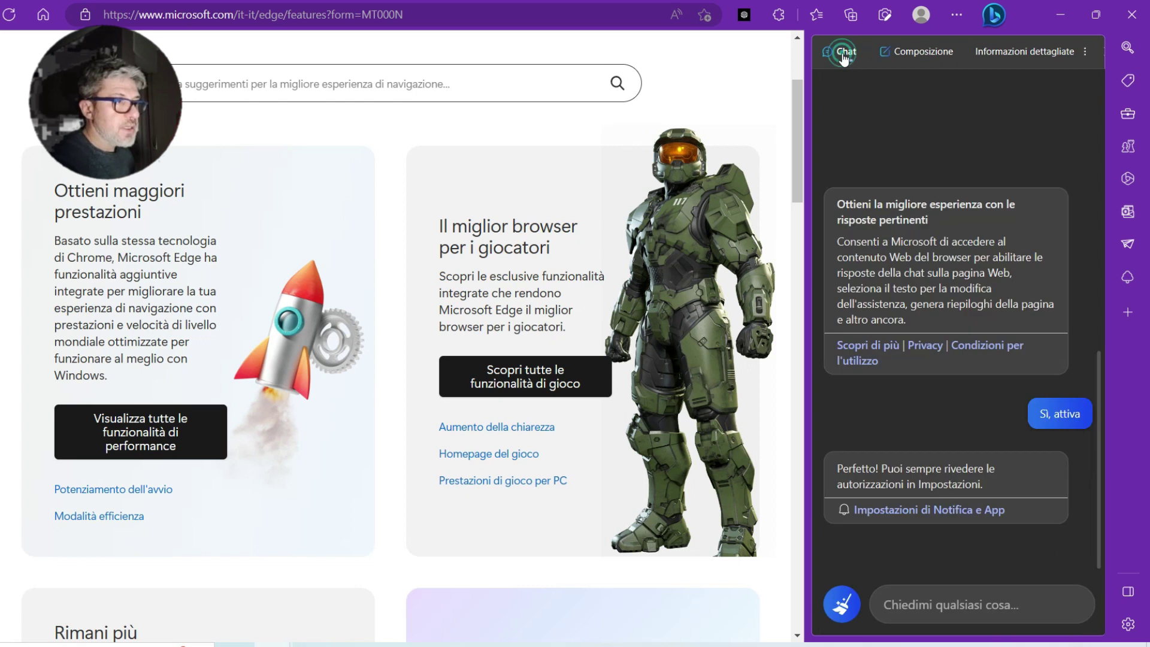
click(941, 587)
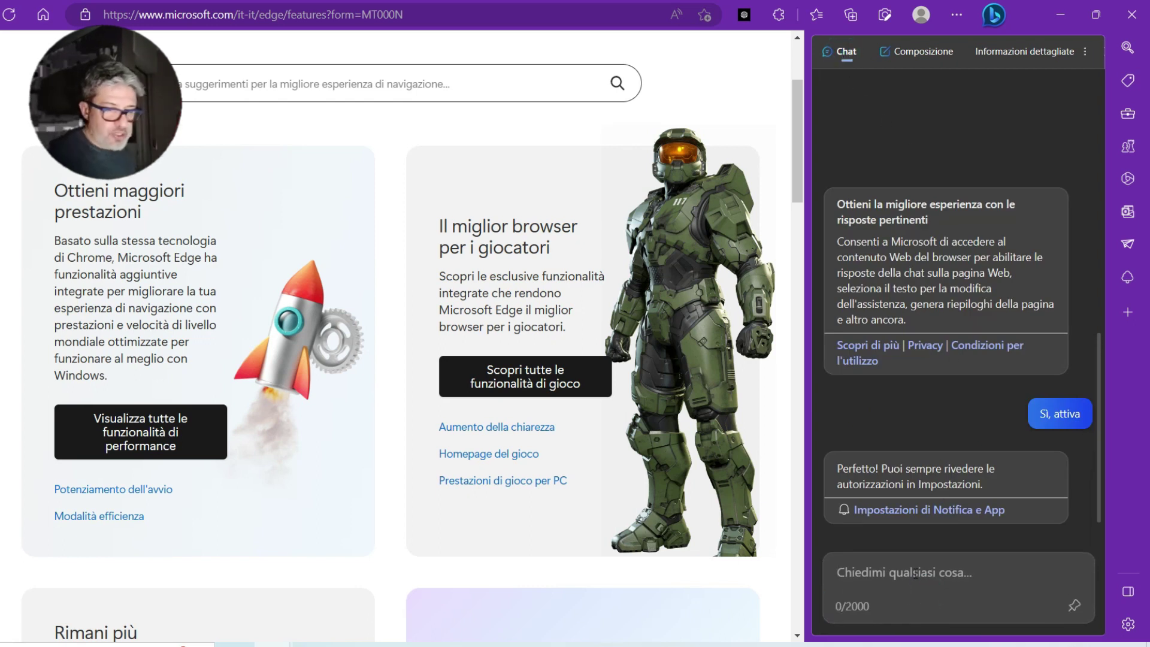
text(Proponimi )
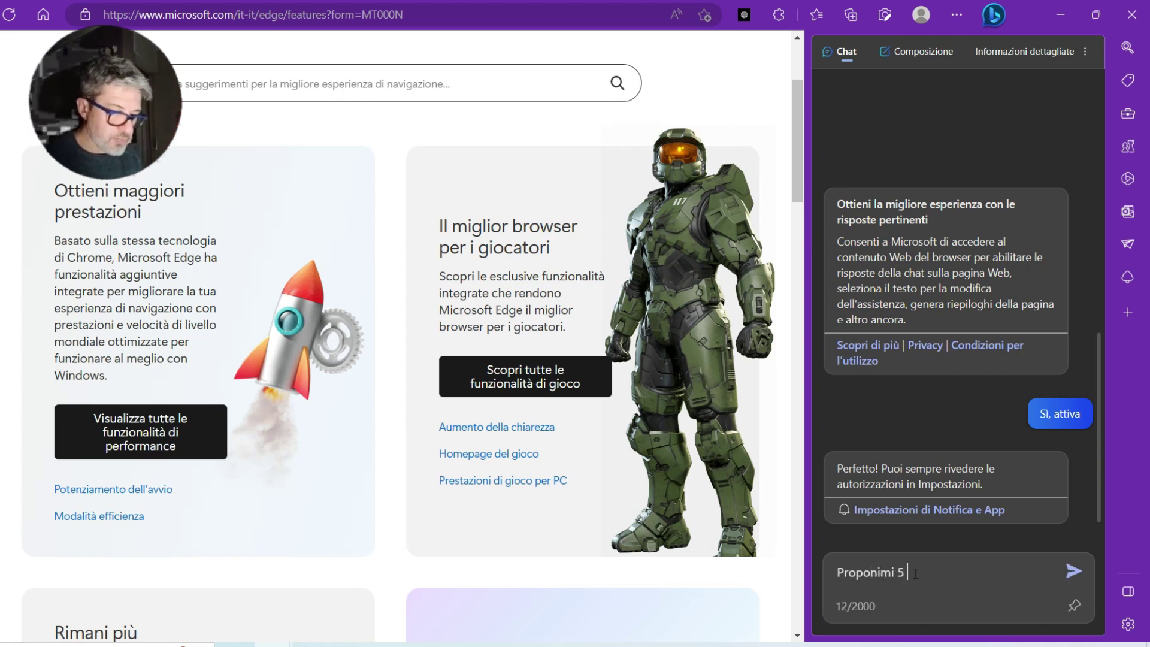
text(5 idee per )
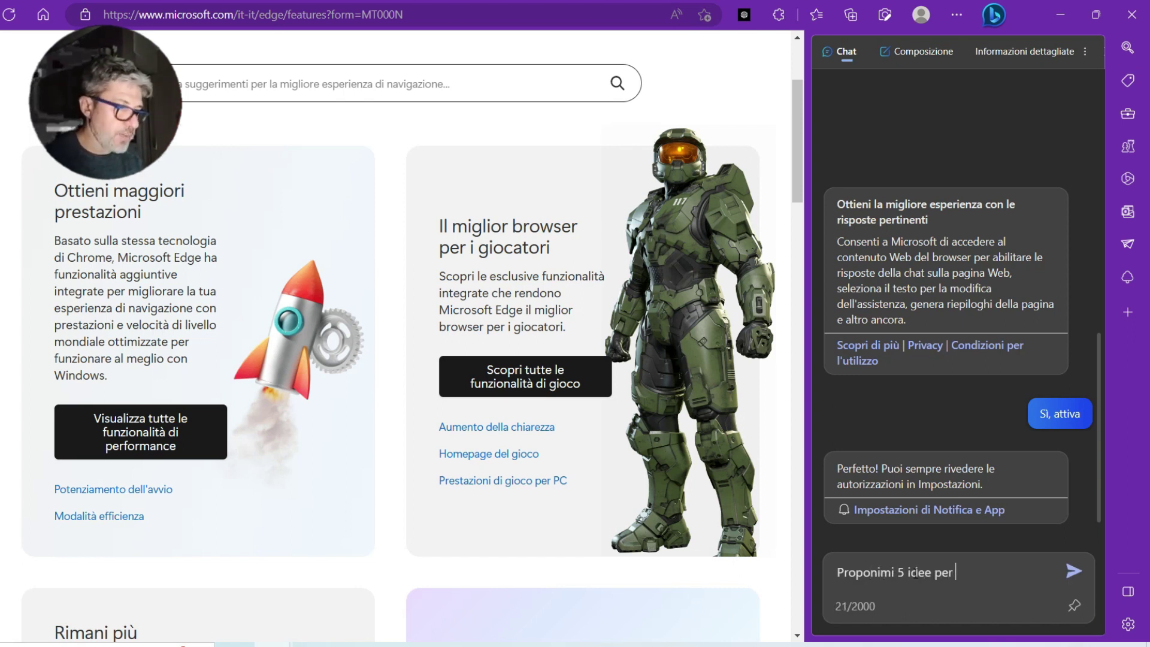
text(sviluppare vide)
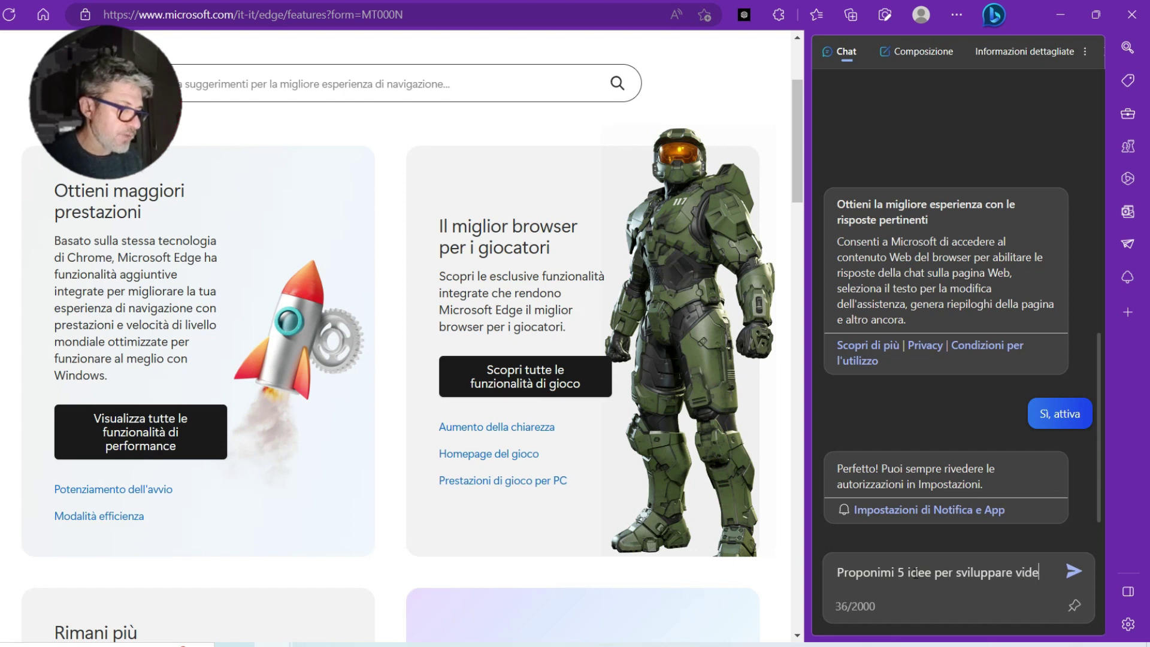
text(o sul tem)
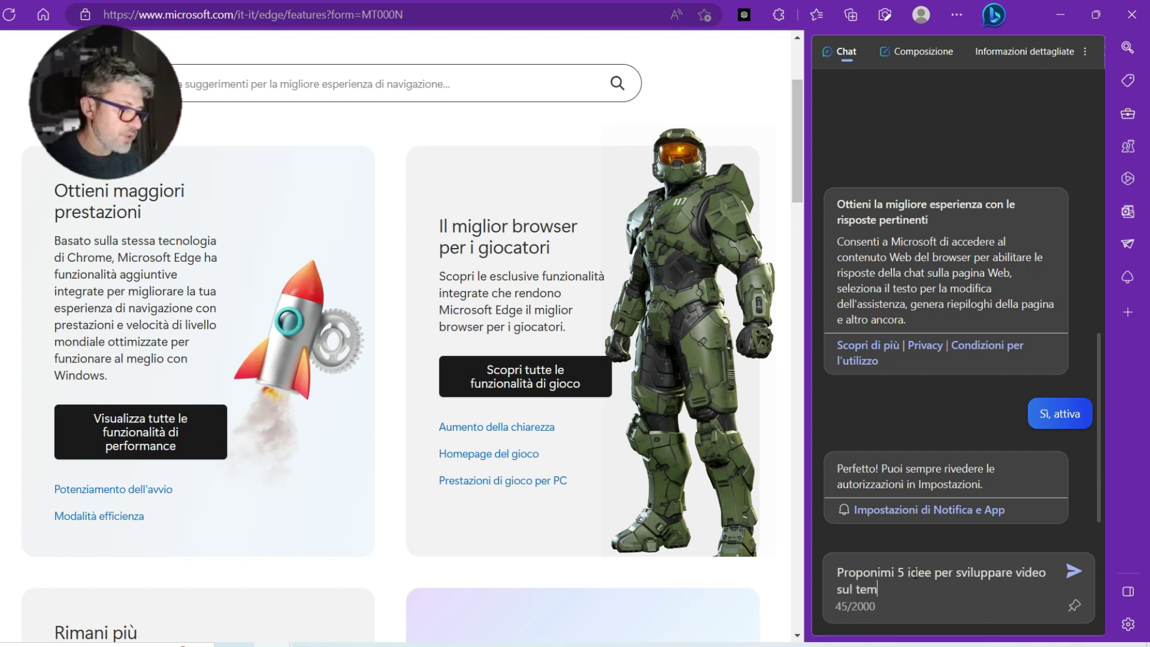
text(a dell'intelli)
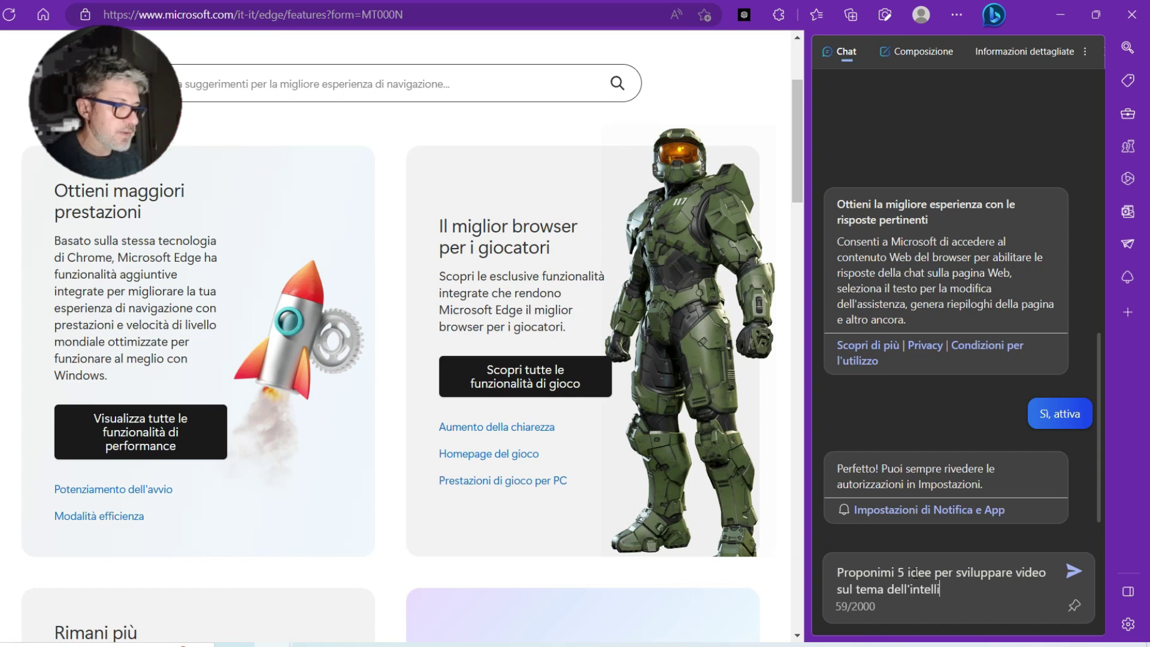
text(genza ar)
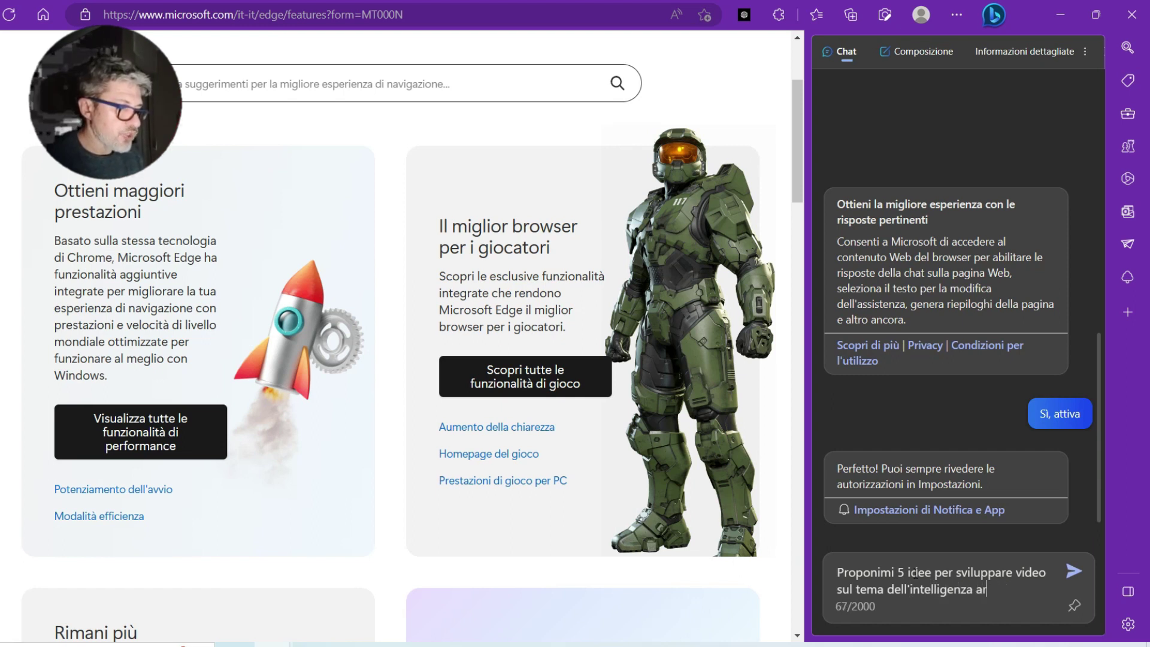
text(tificiale)
key(Return)
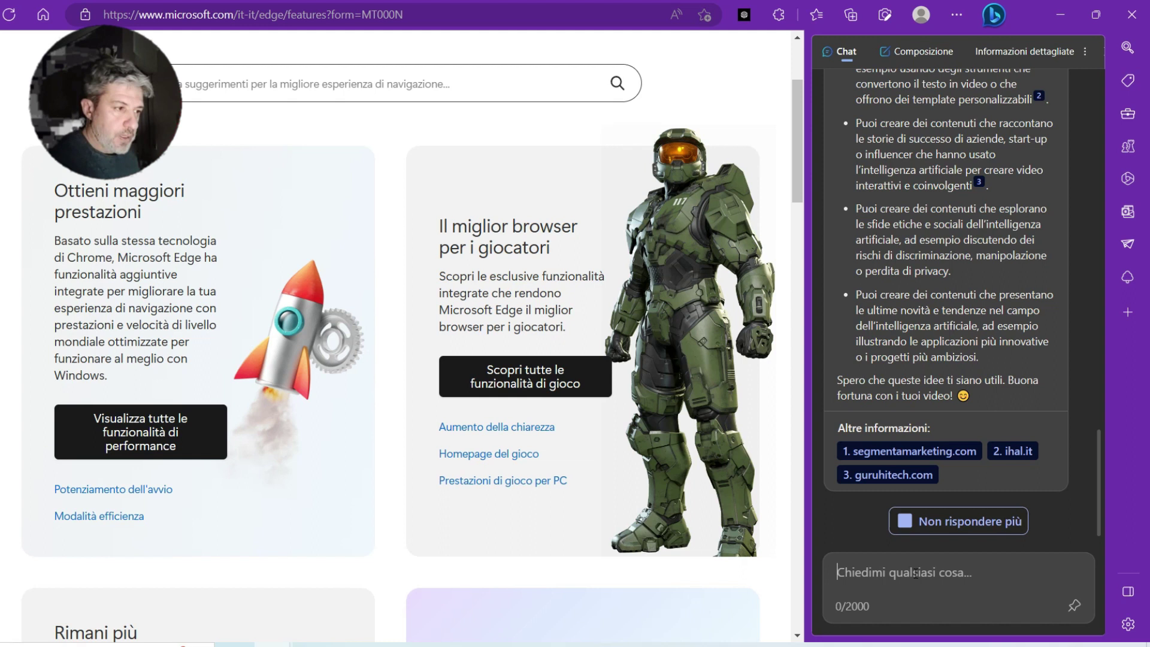
scroll(1028, 347, up, 5)
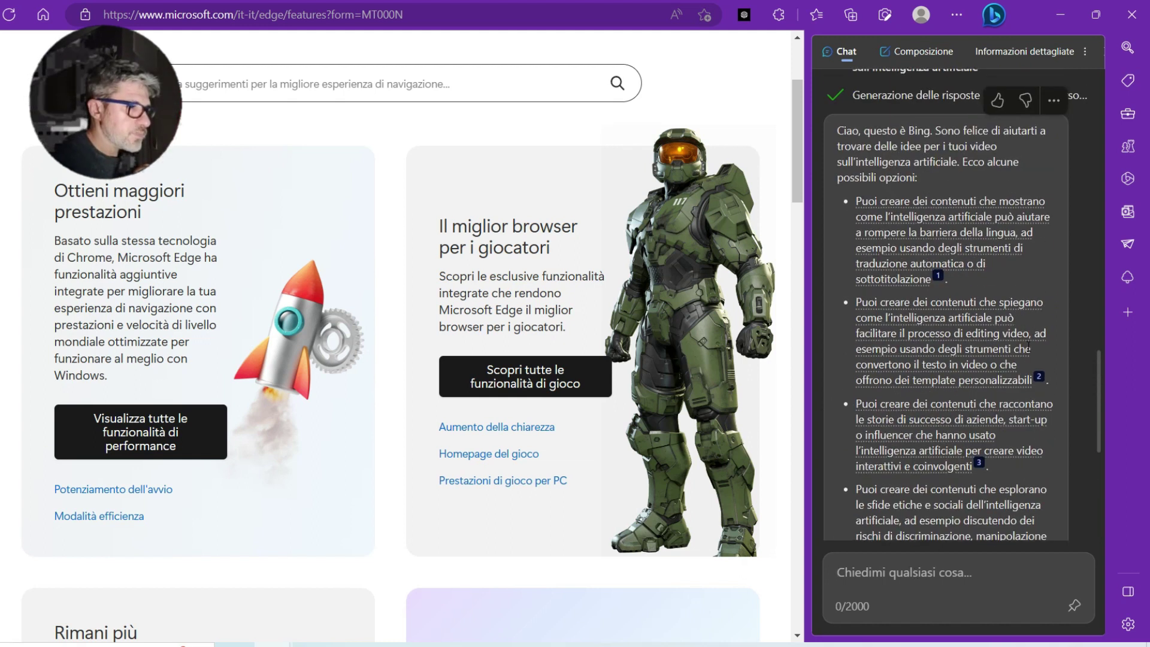
mouse_move(1010, 214)
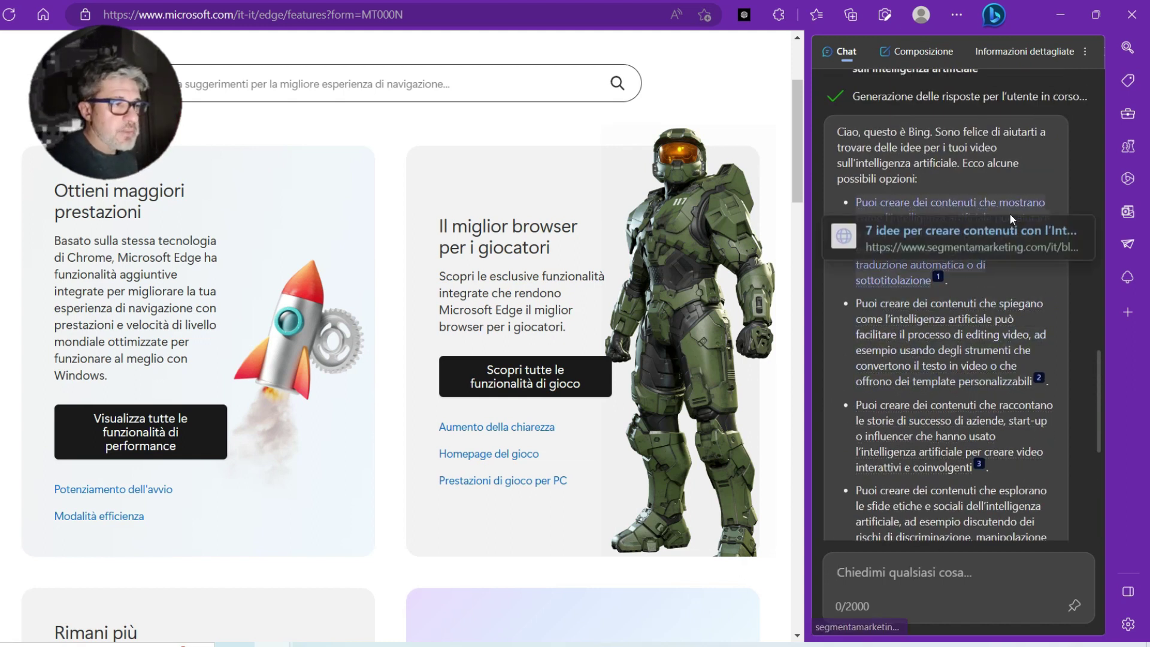
scroll(1053, 311, down, 5)
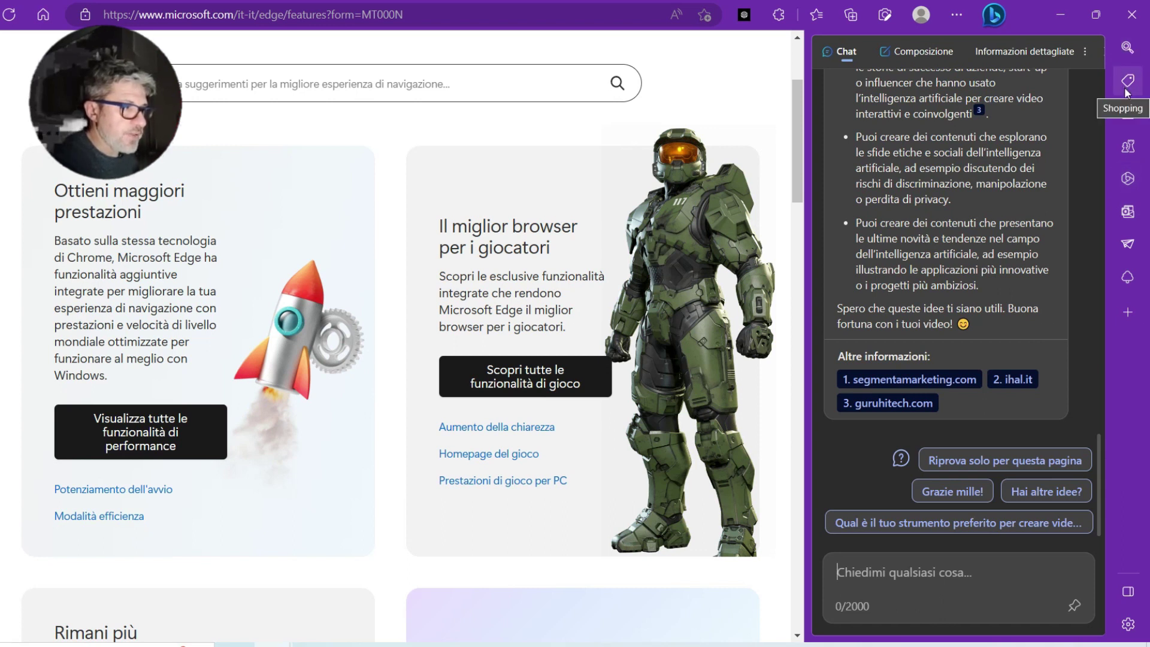
Look up "intelligenza" in the Dizionario of the Strumenti sidebar, read its definition and return to the tools overview
click(1127, 116)
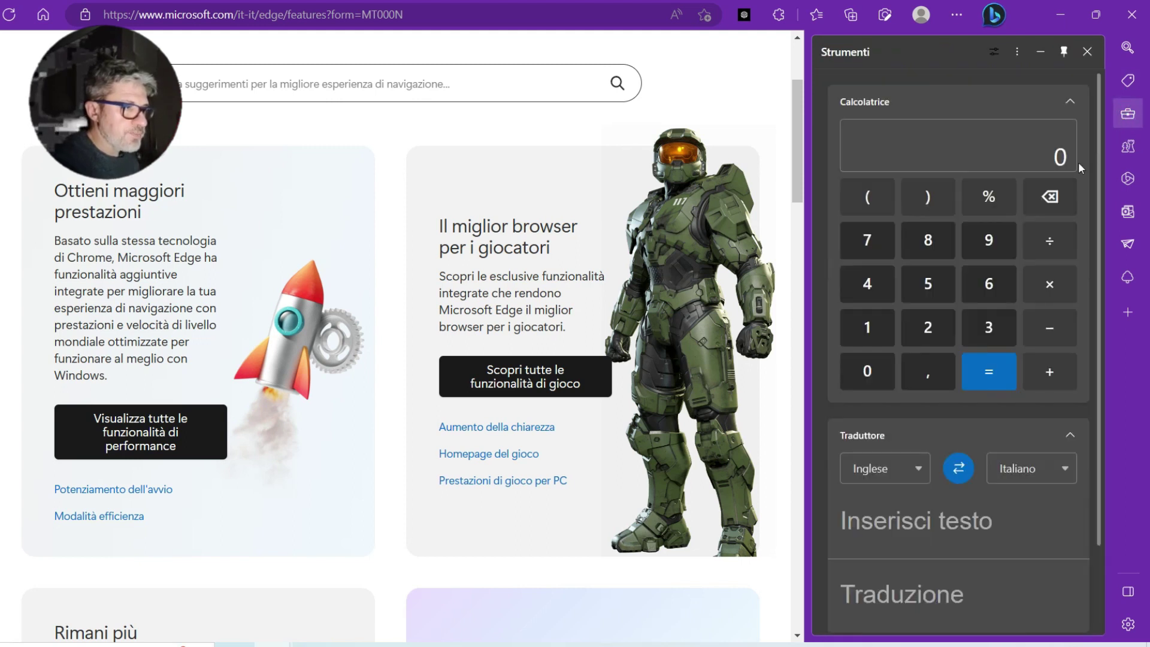
scroll(987, 288, down, 2)
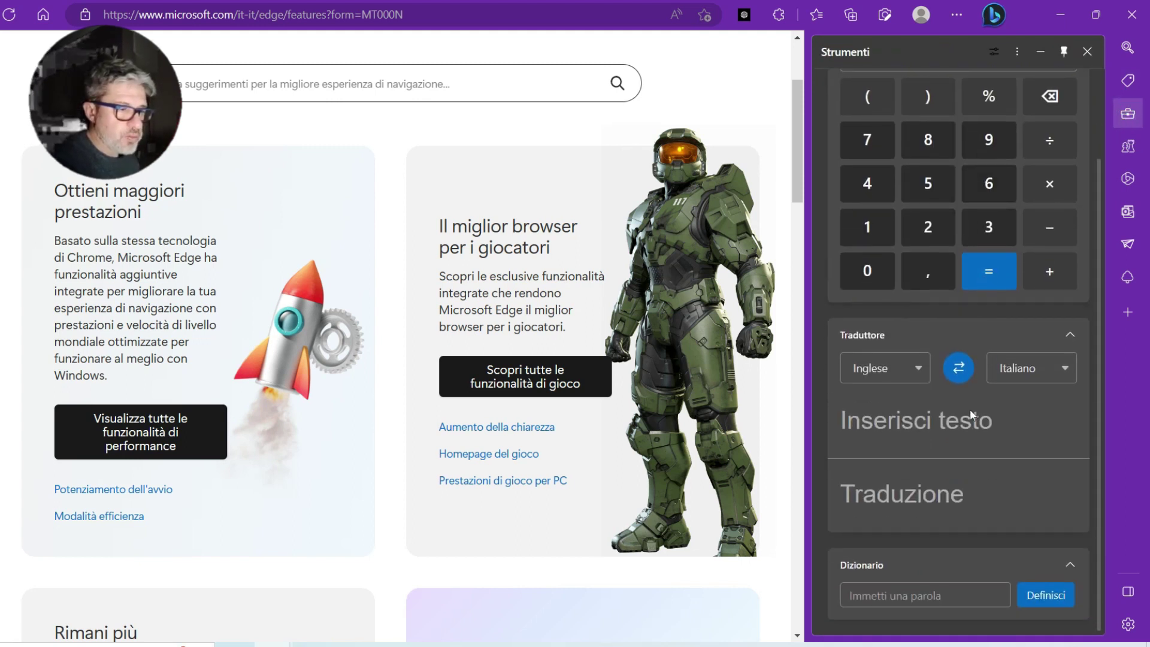
click(947, 601)
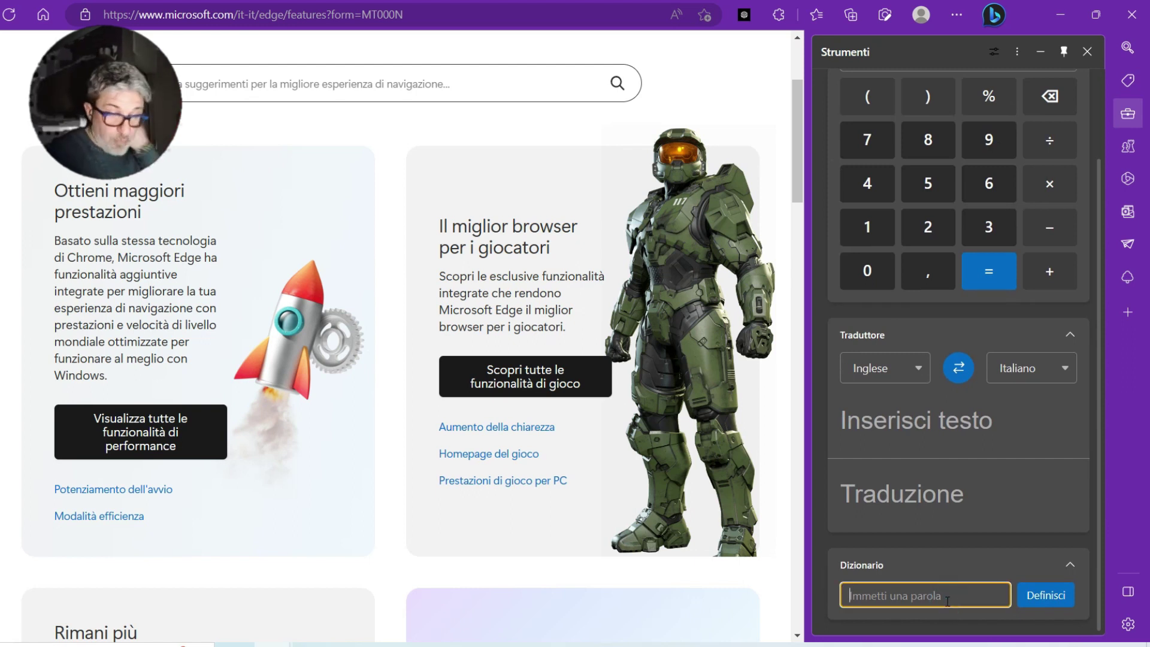
text(in)
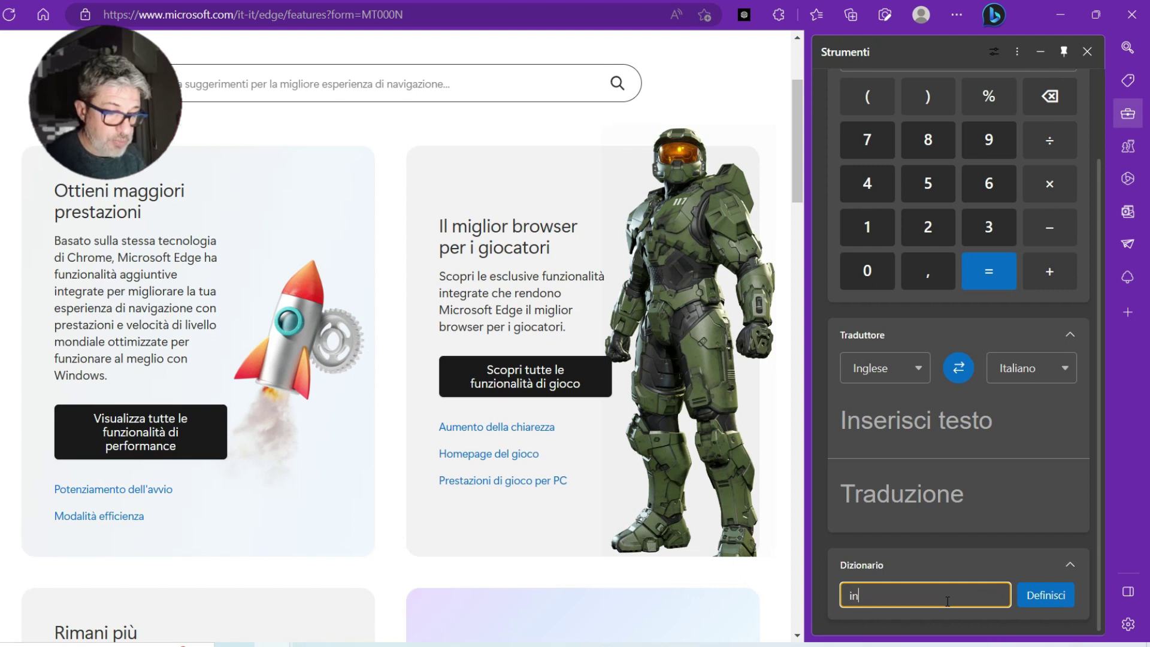
text(telligenza)
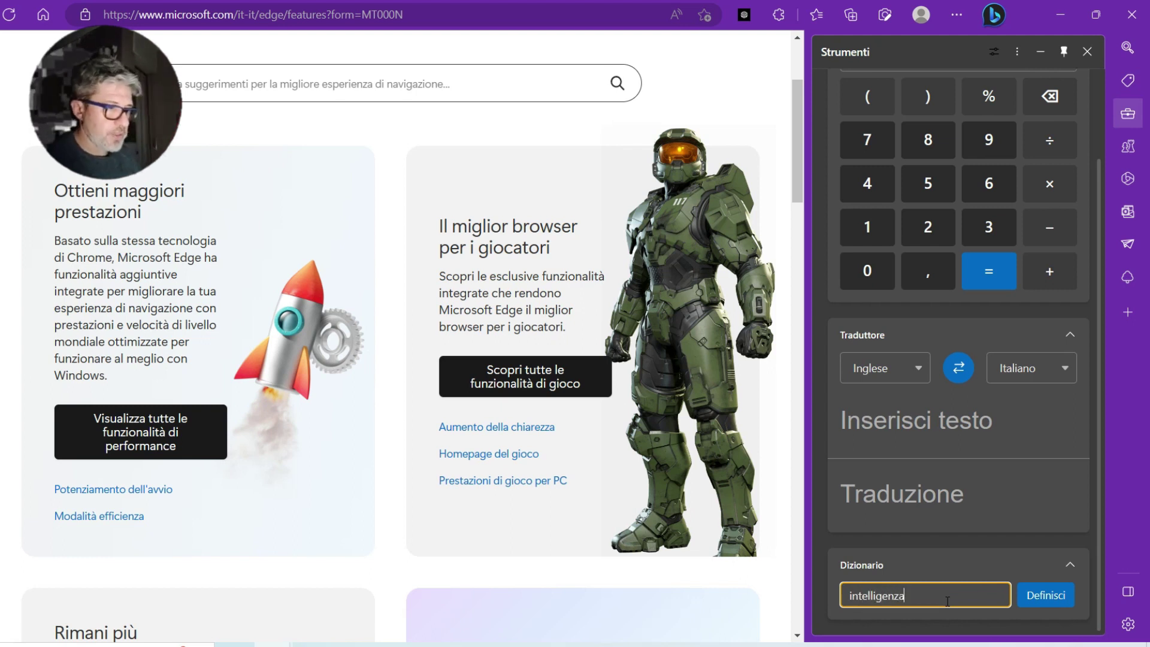
click(1066, 599)
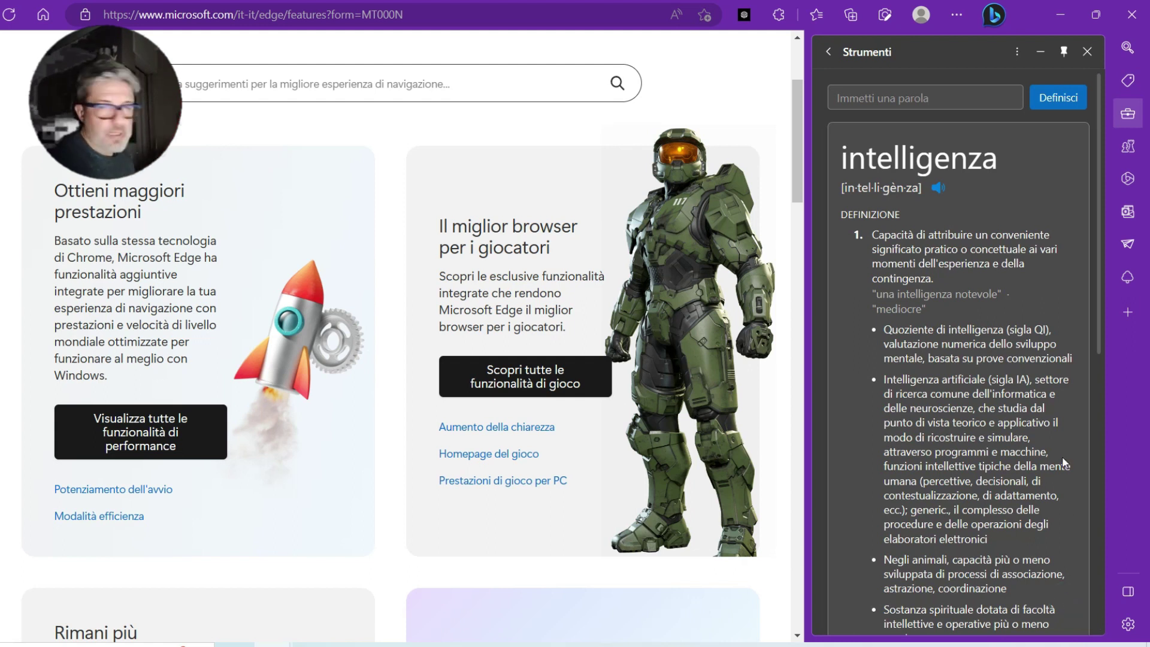
scroll(1011, 278, down, 3)
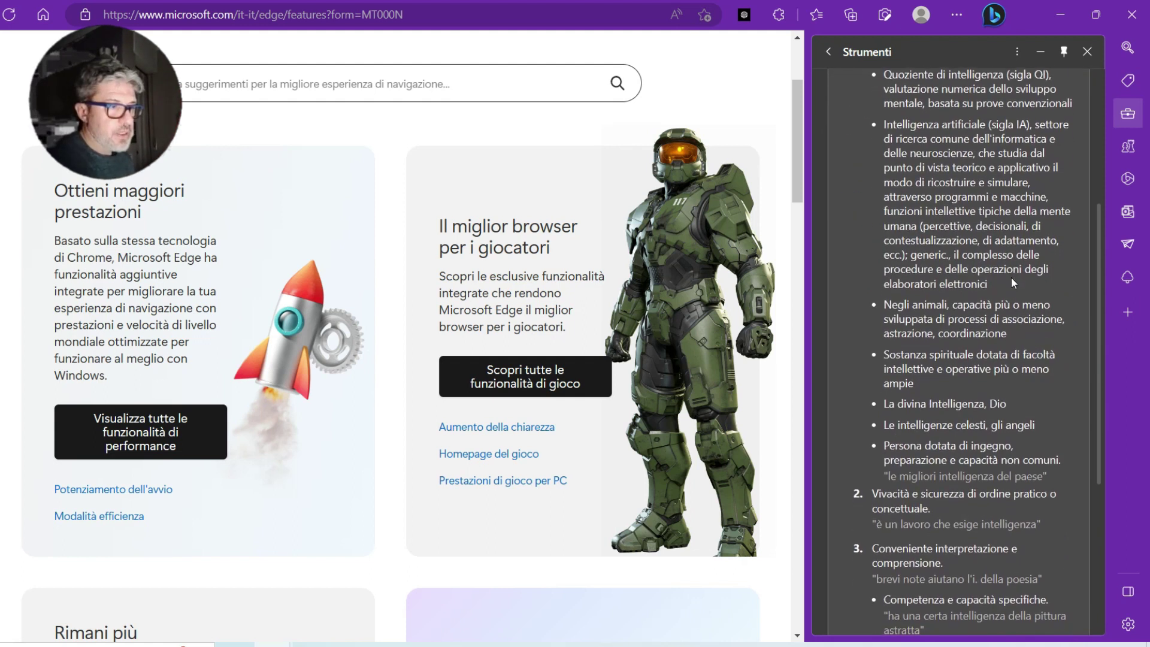
click(830, 52)
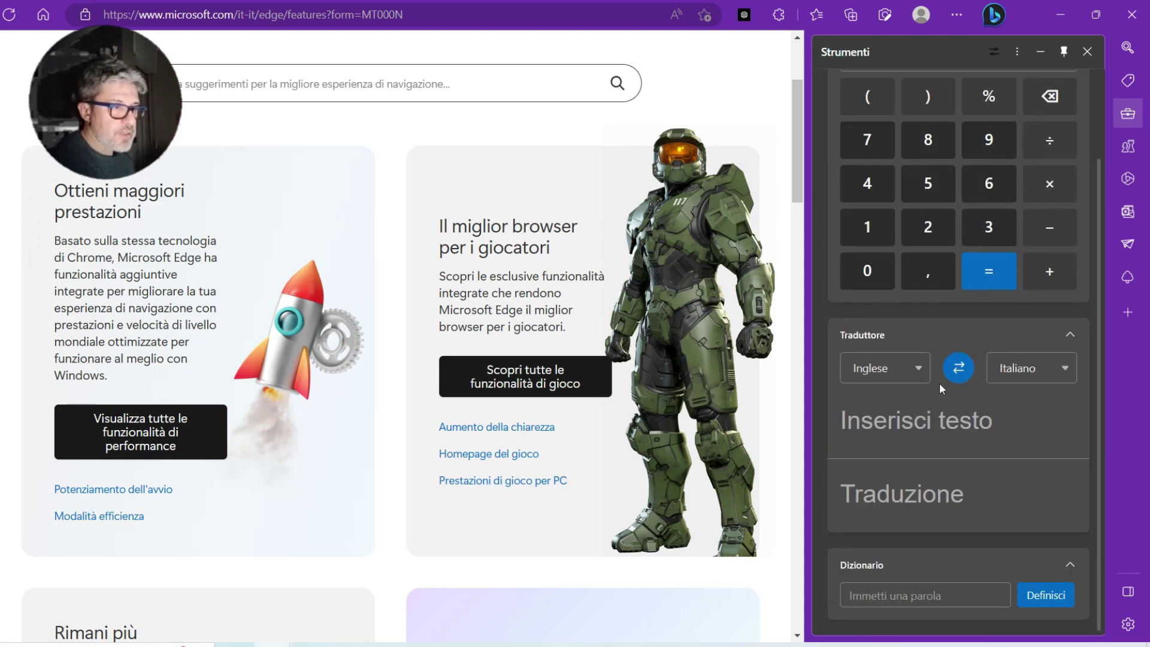
Swap the Traduttore languages to Italiano–Inglese, translate "Intelligenza artificiale" and close the Strumenti pane
click(920, 368)
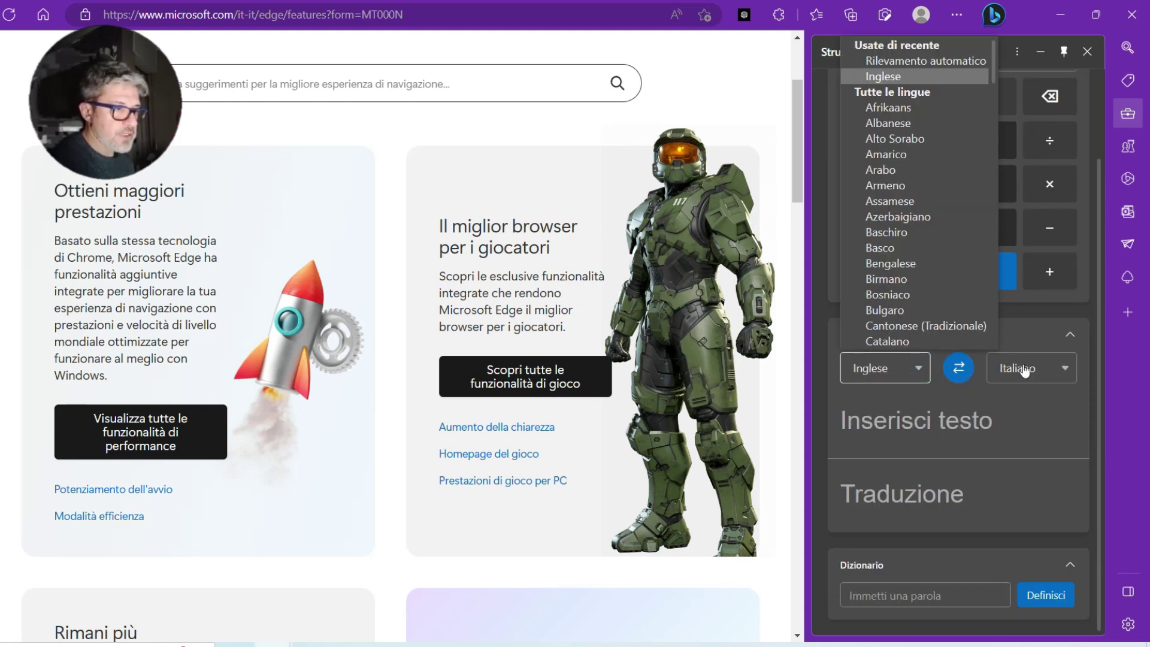
scroll(941, 184, down, 2)
scroll(942, 185, up, 2)
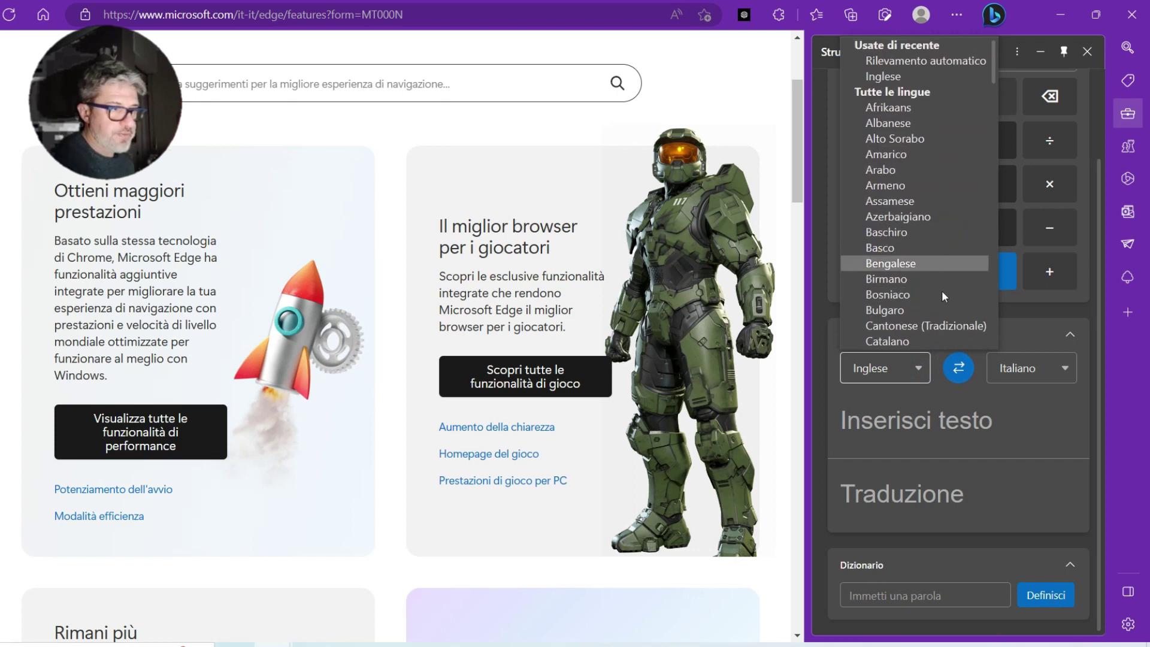
click(958, 368)
click(886, 430)
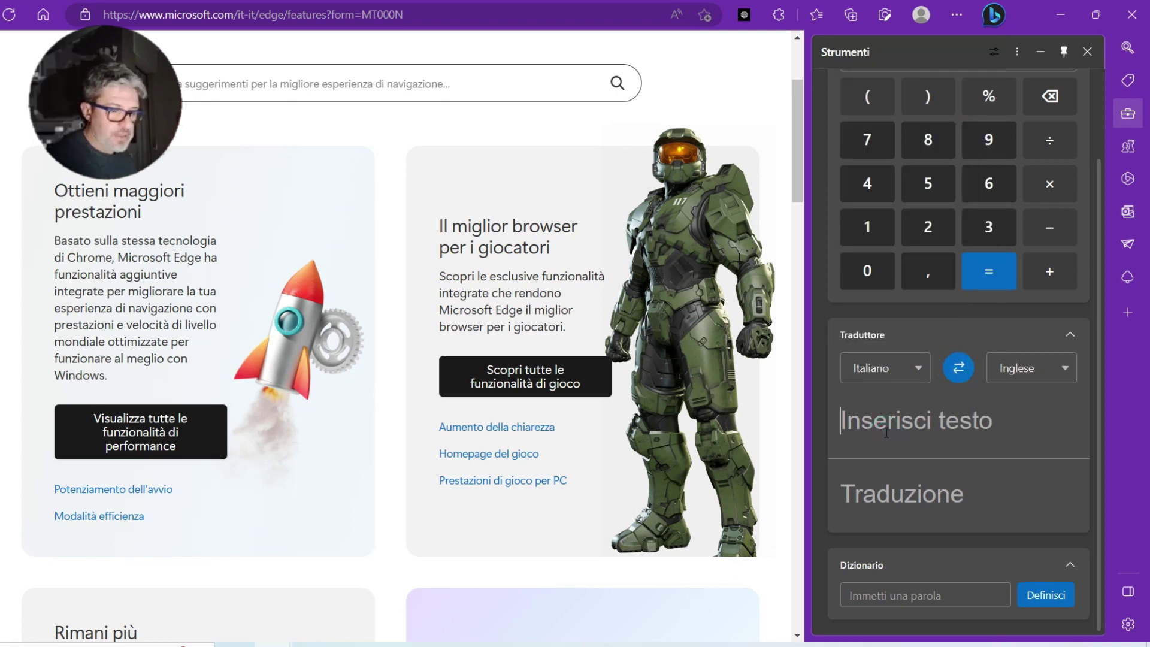
text(Intelligenza)
text( argi)
key(BackSpace)
key(BackSpace)
text(tificiale)
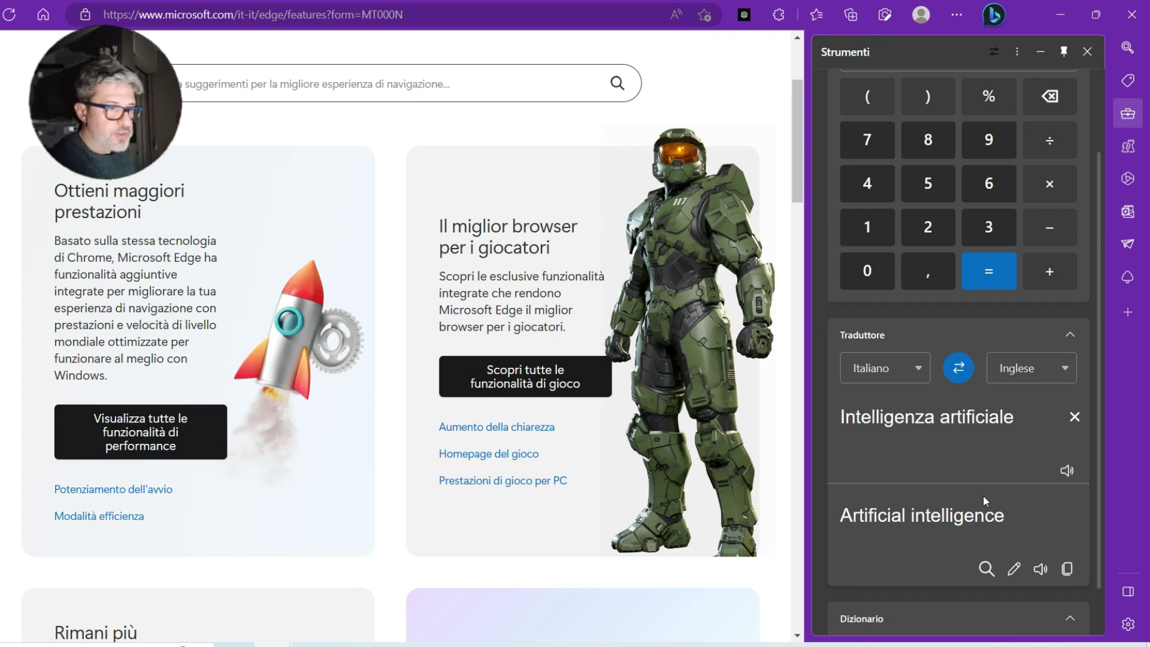
scroll(986, 492, up, 3)
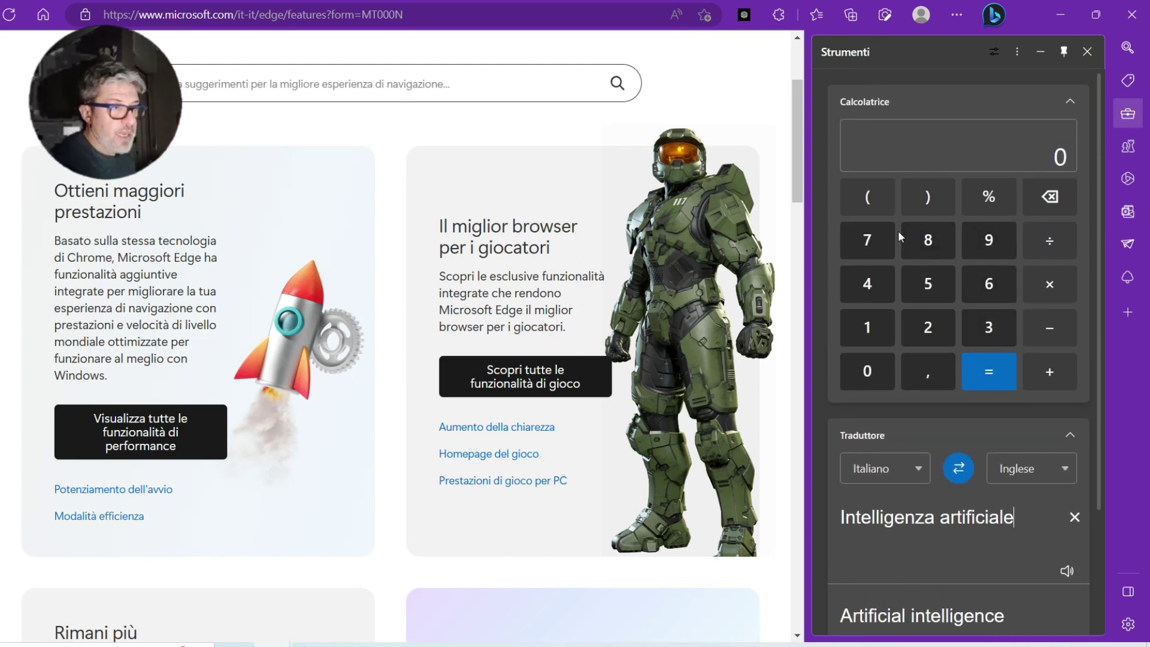
click(1089, 54)
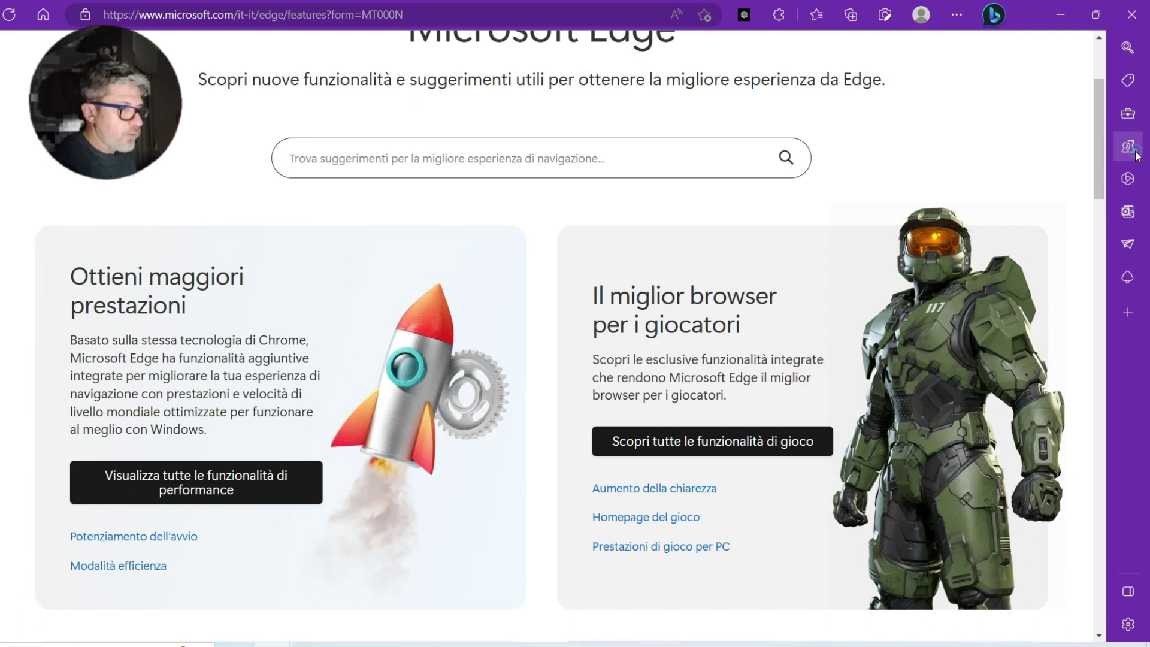
Open the Giochi sidebar and browse its game categories, including the Famiglia section
click(1136, 154)
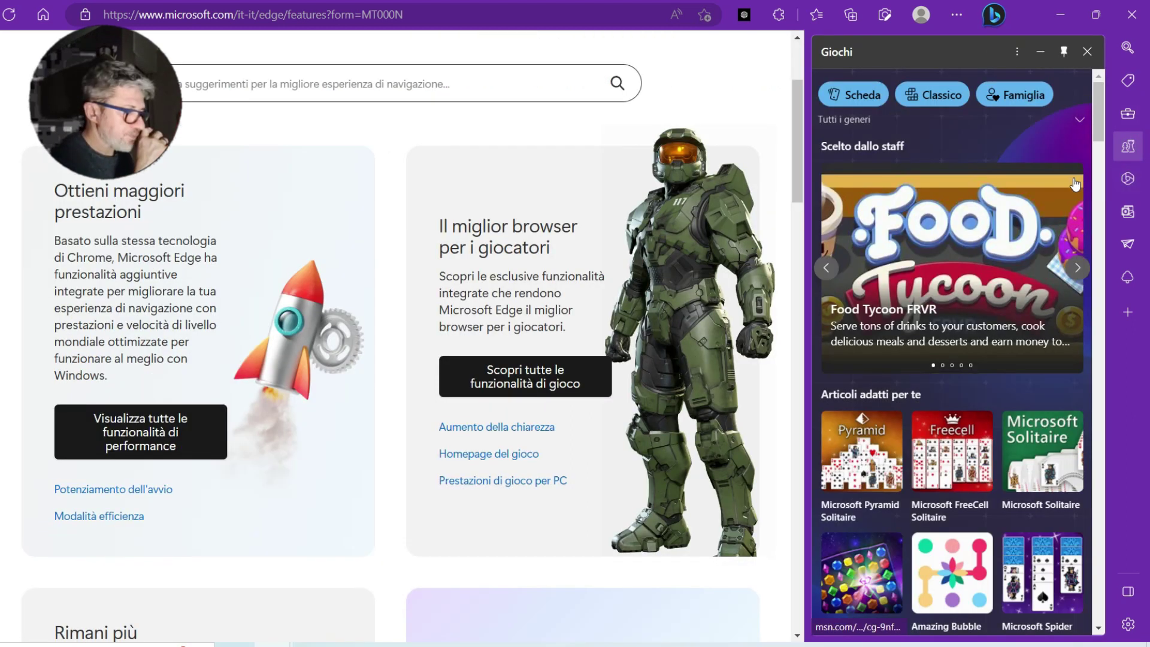
scroll(1054, 189, down, 9)
scroll(1053, 187, down, 10)
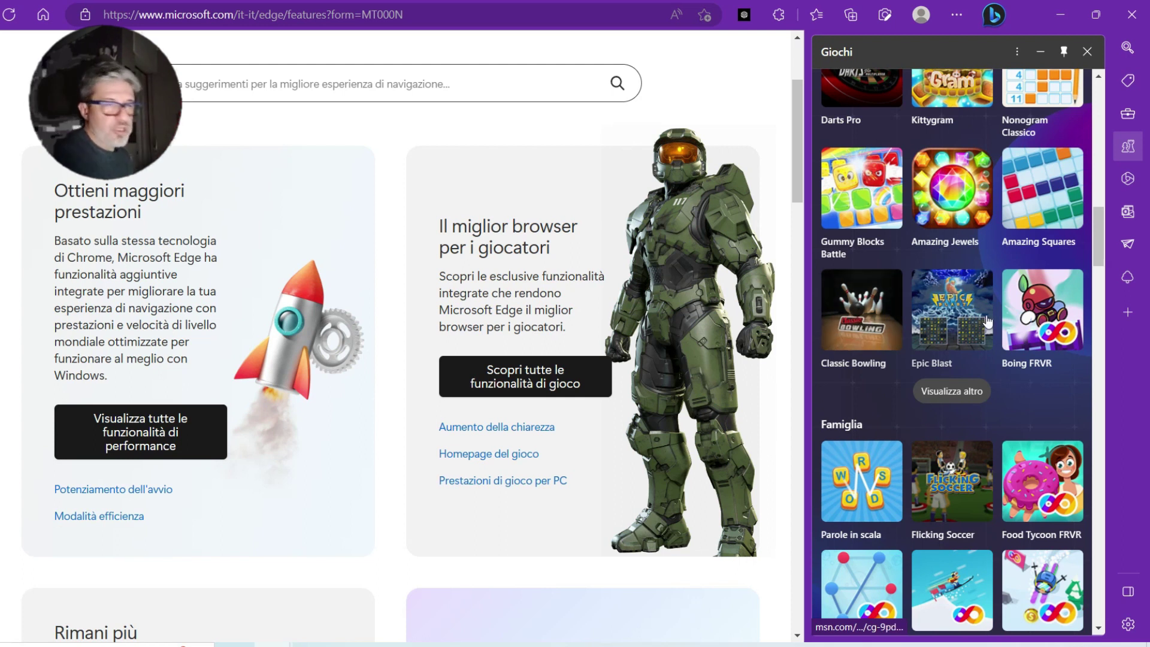
scroll(987, 324, up, 10)
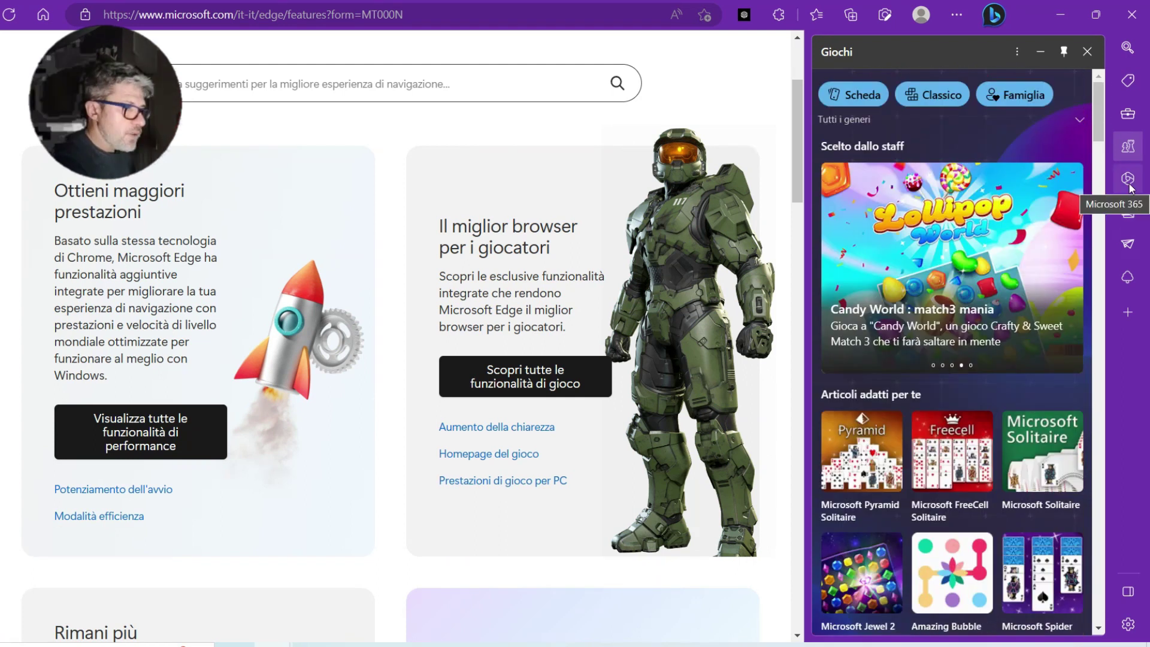
Open the Microsoft 365 sidebar, look over its apps and recent documents, and filter the recent files by Word and by Excel
click(1130, 184)
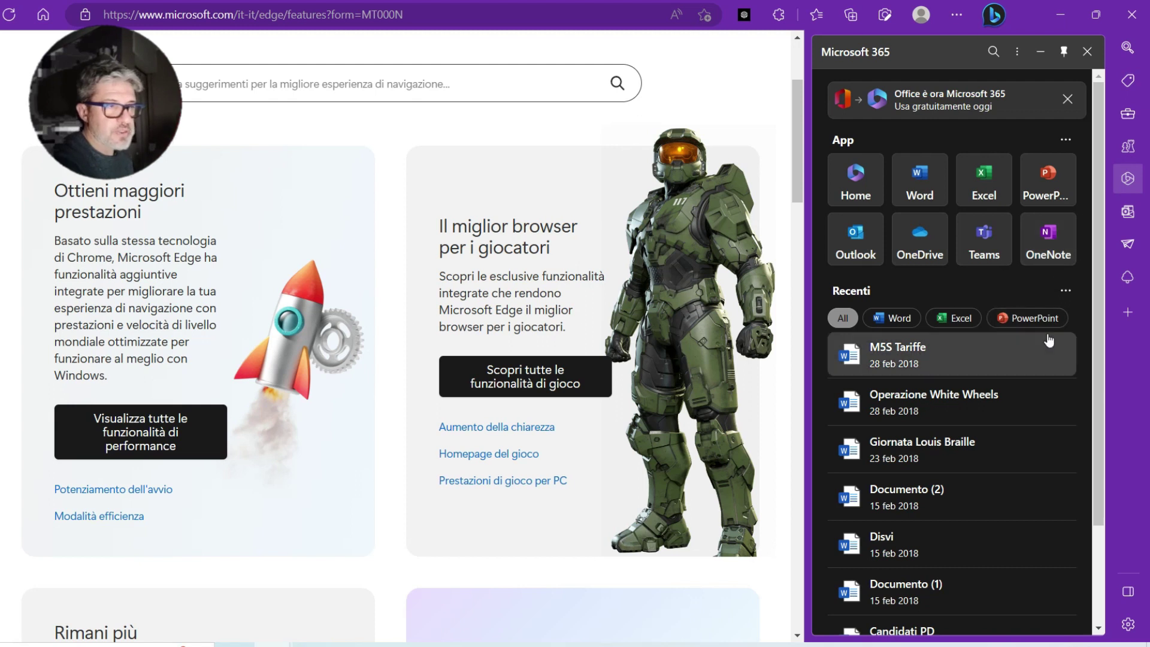
scroll(1030, 357, down, 2)
scroll(1030, 356, up, 3)
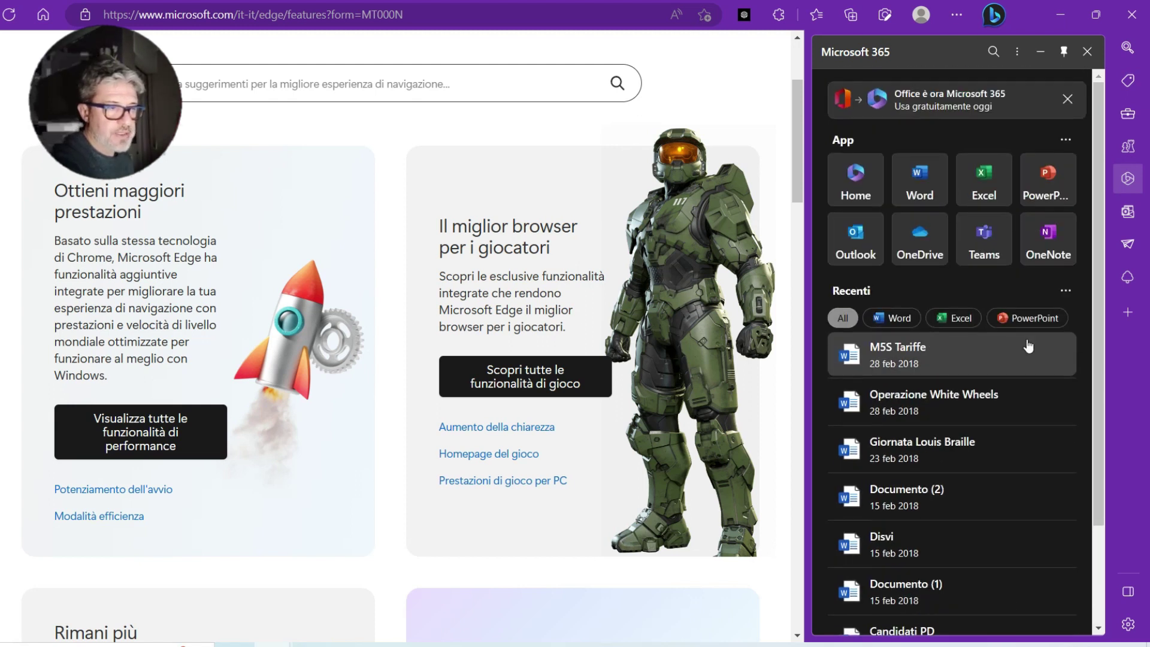
click(904, 318)
click(962, 318)
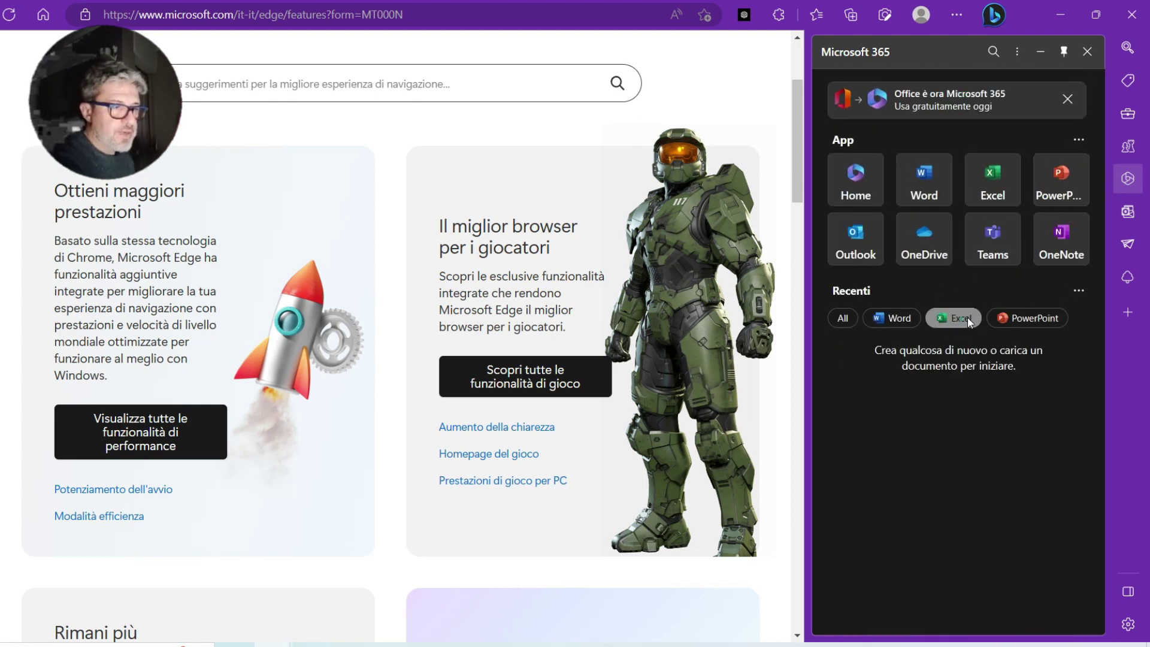
Filter the recent Microsoft 365 documents by PowerPoint and by Word, and open the Outlook sidebar
click(1041, 317)
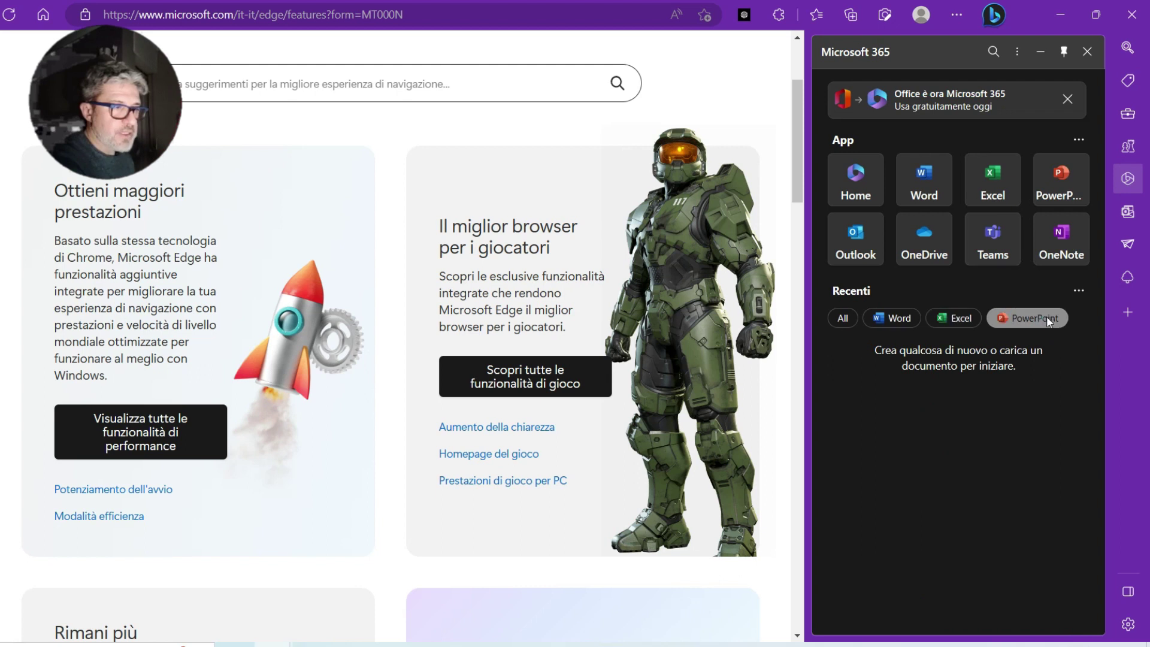
click(906, 319)
click(1128, 210)
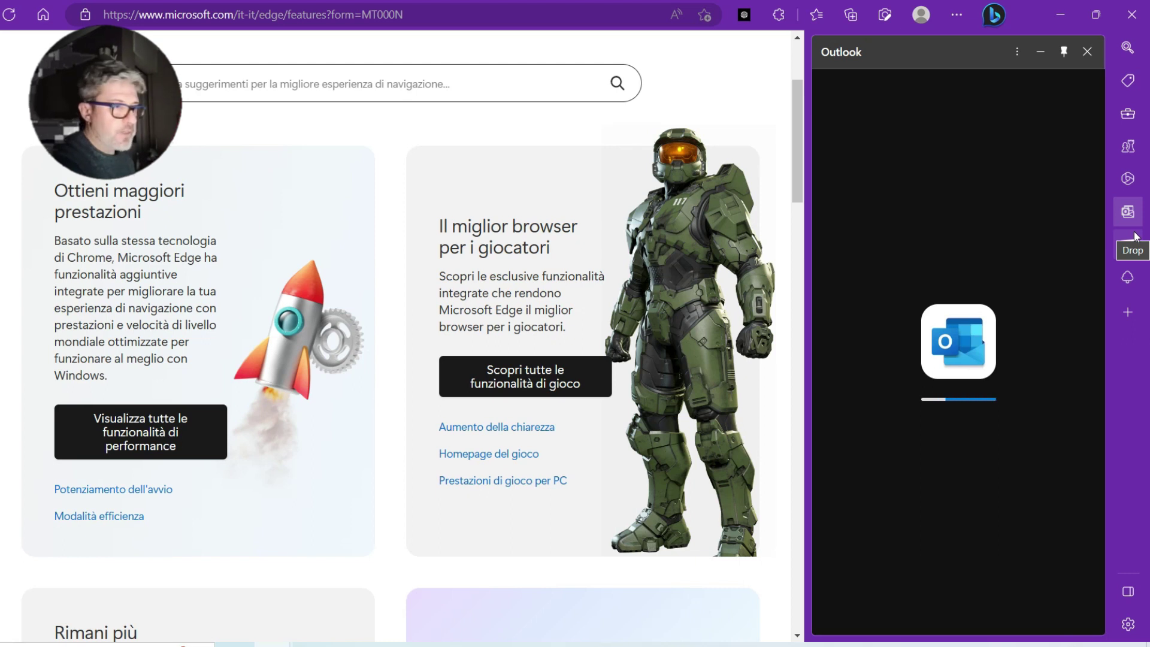
Open the Drop sidebar and send the image "Miniatura ChatGPT primo video" from the Miniature folder
click(938, 155)
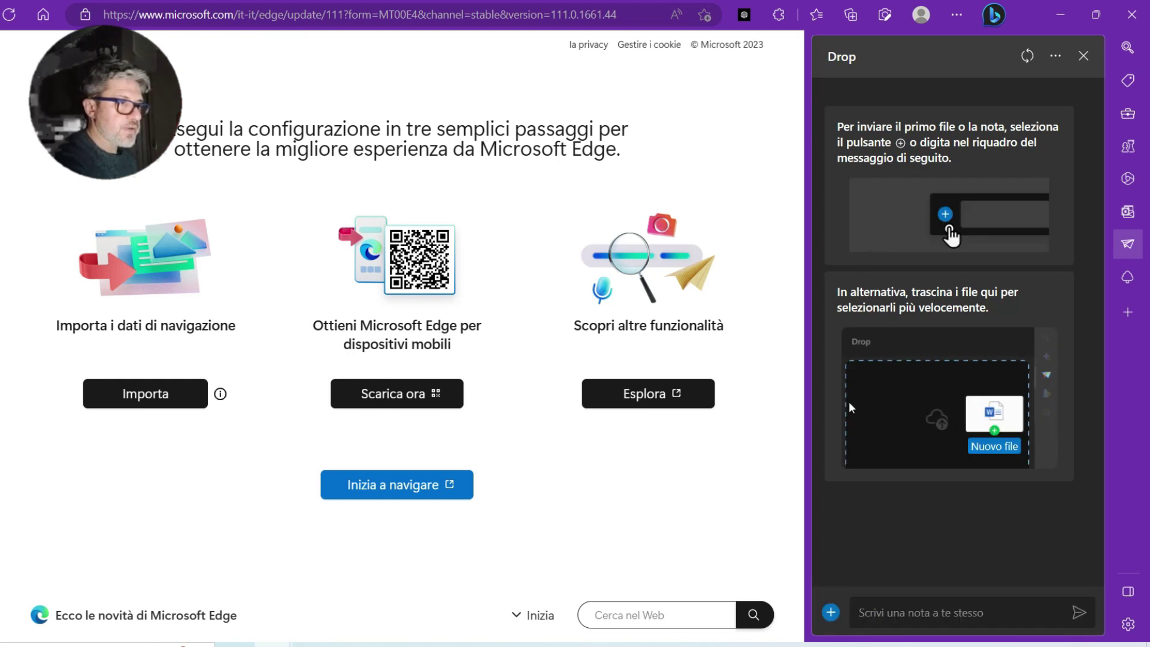
click(894, 611)
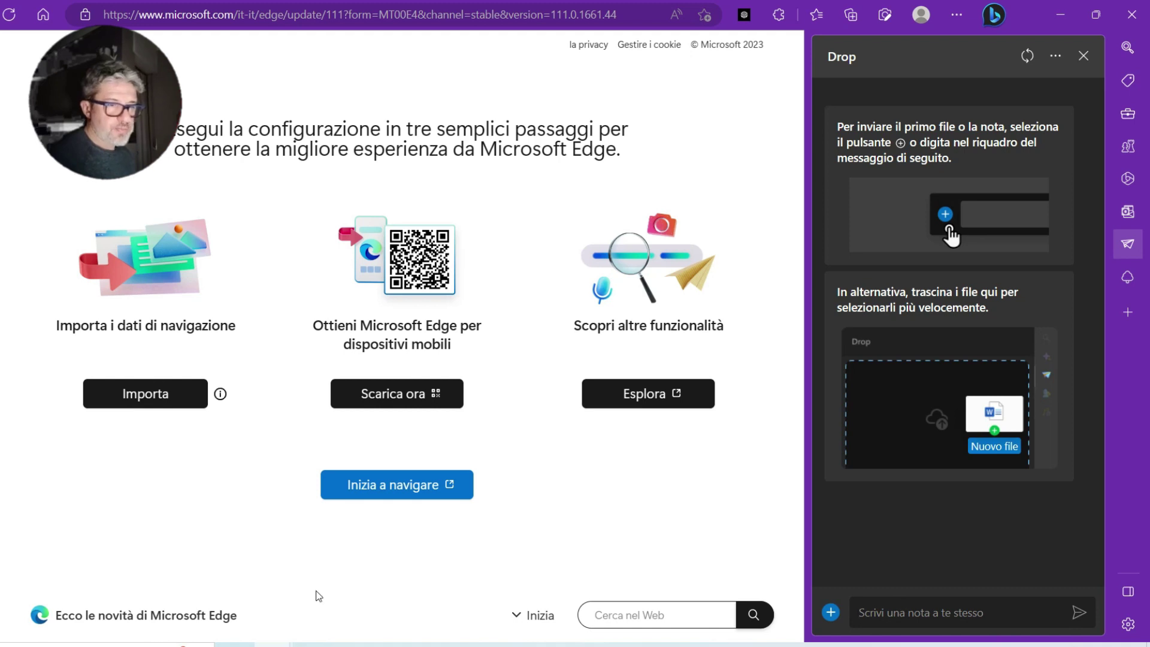
click(837, 616)
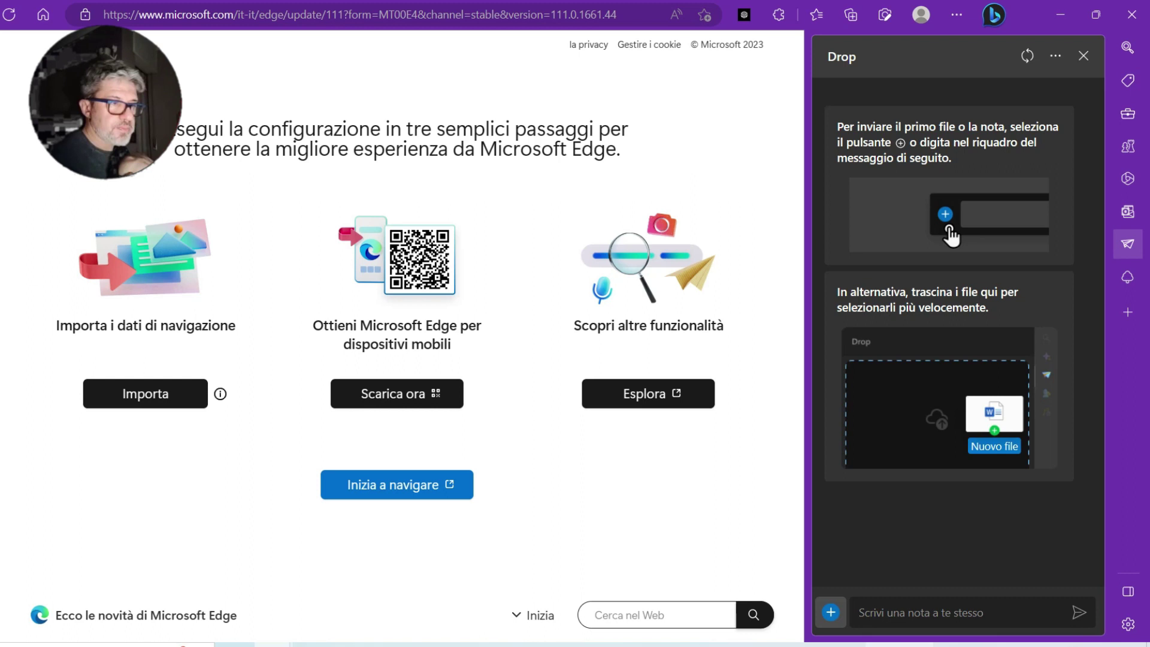
double_click(135, 141)
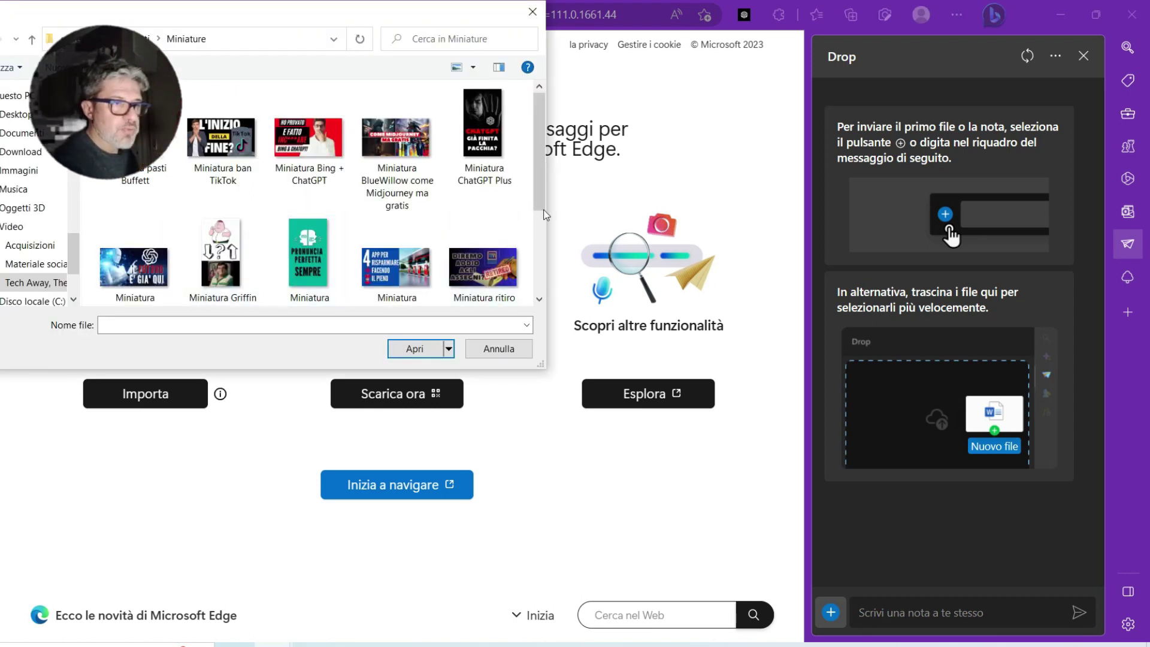
drag(539, 172, 536, 209)
click(124, 206)
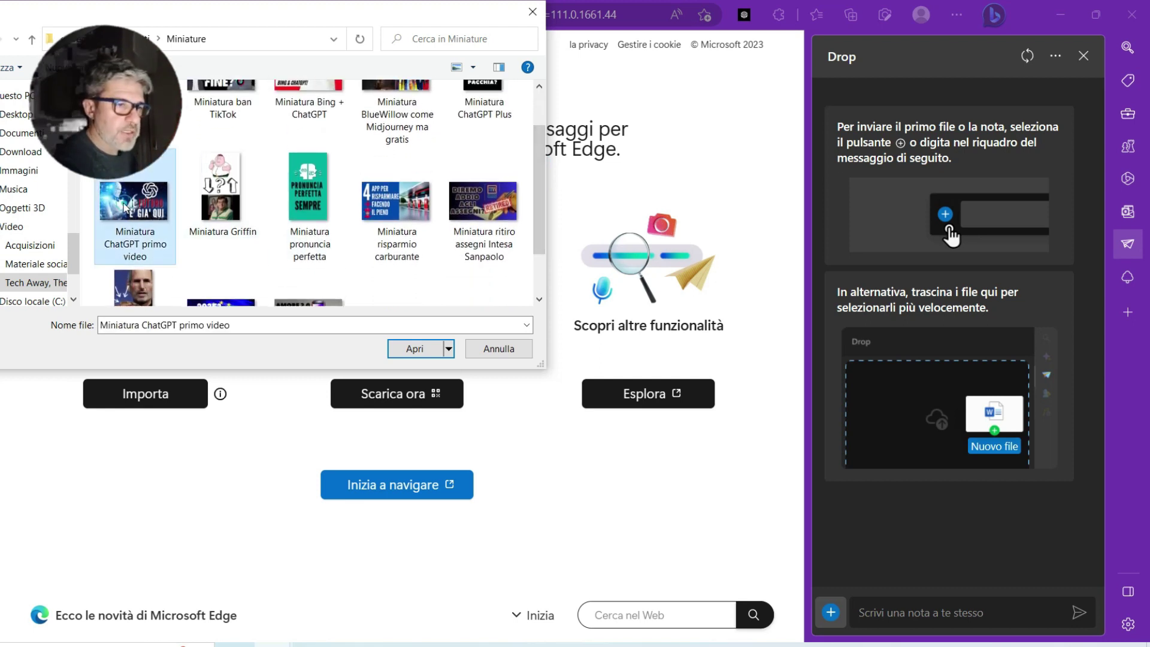
drag(750, 306, 173, 202)
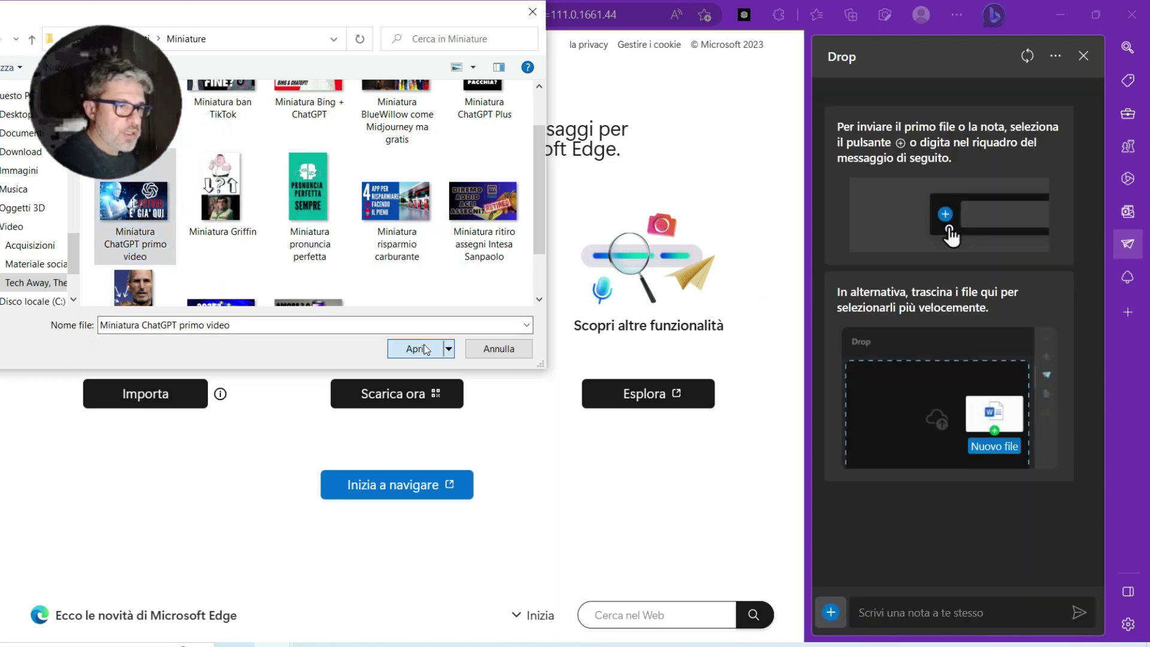
click(499, 349)
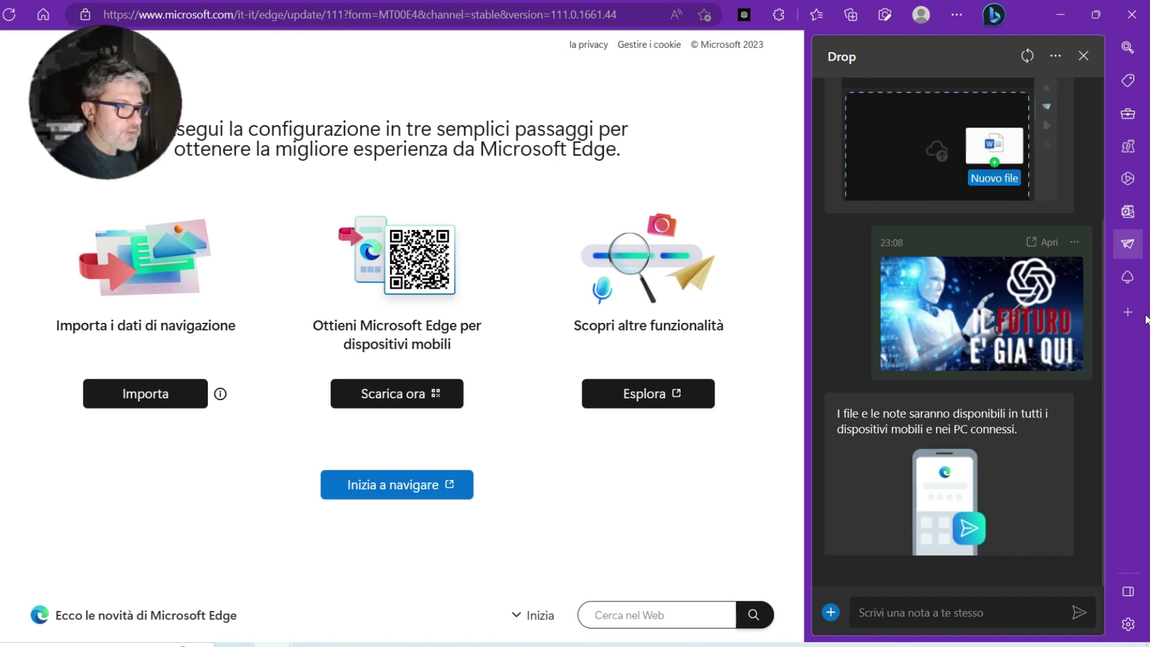
Open the sidebar customization and look over the main sites and the list of managed apps
click(1128, 276)
click(1132, 312)
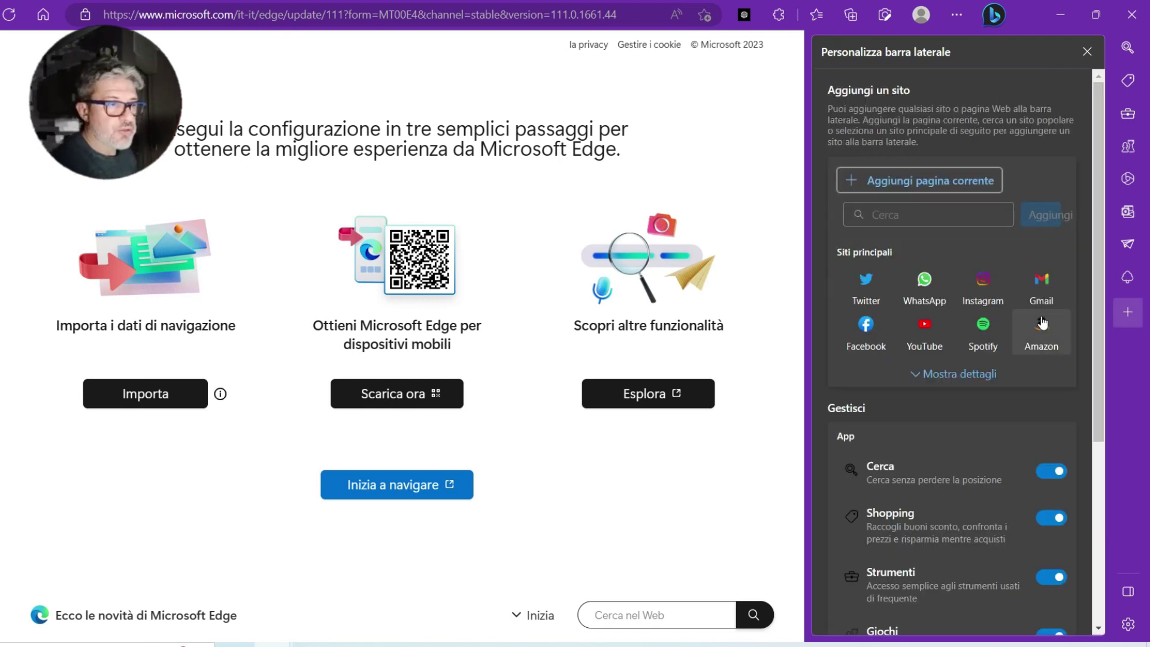
scroll(1036, 330, down, 5)
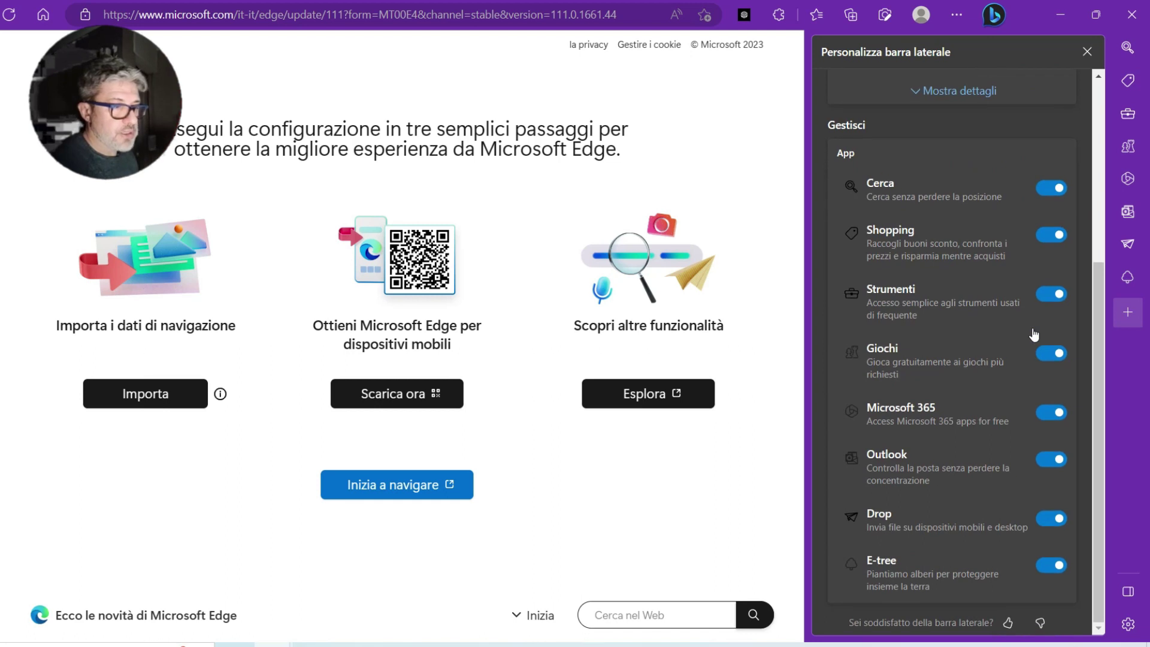
Switch the Giochi and Outlook sidebar apps off and back on
click(1052, 353)
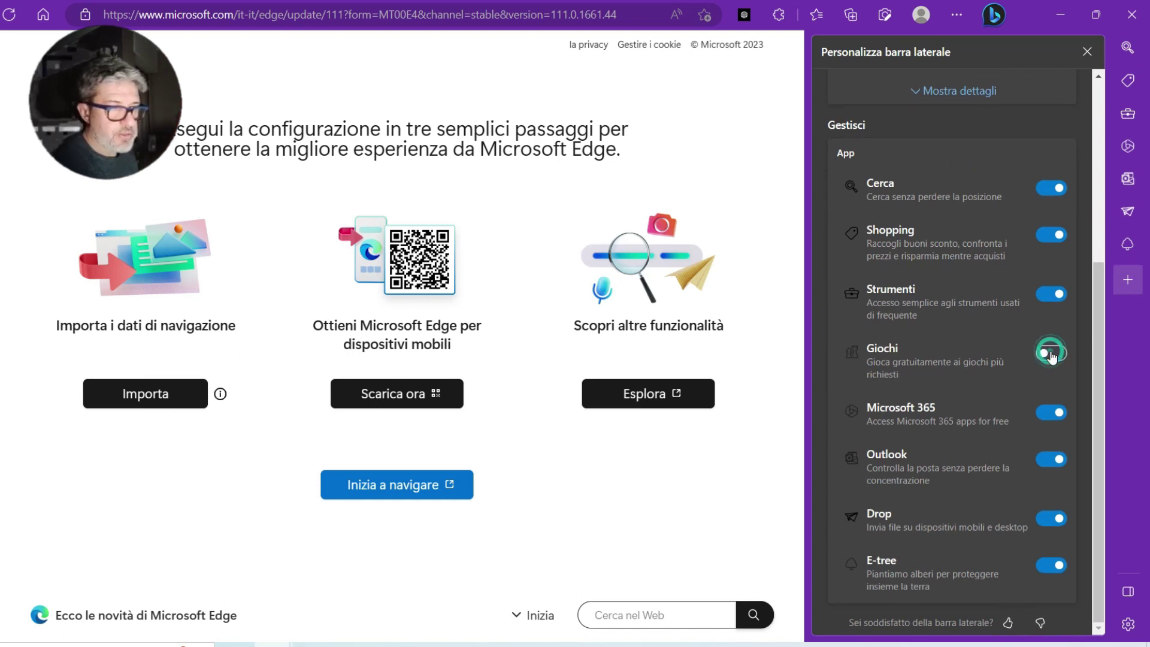
click(1052, 354)
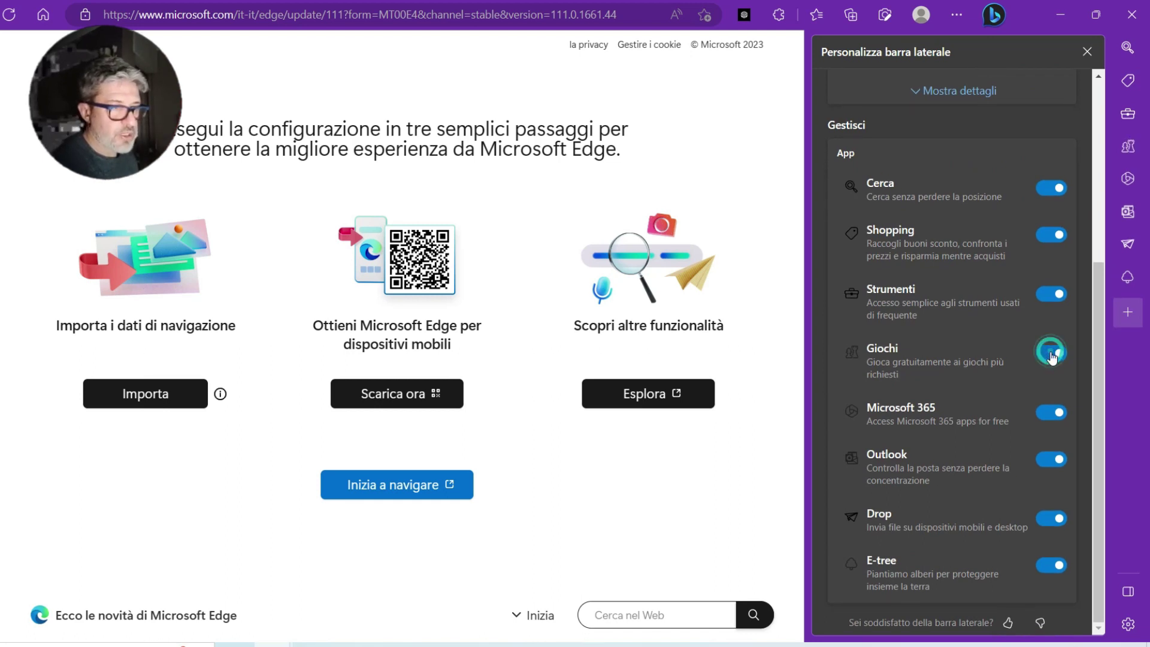
click(1051, 460)
click(1051, 460)
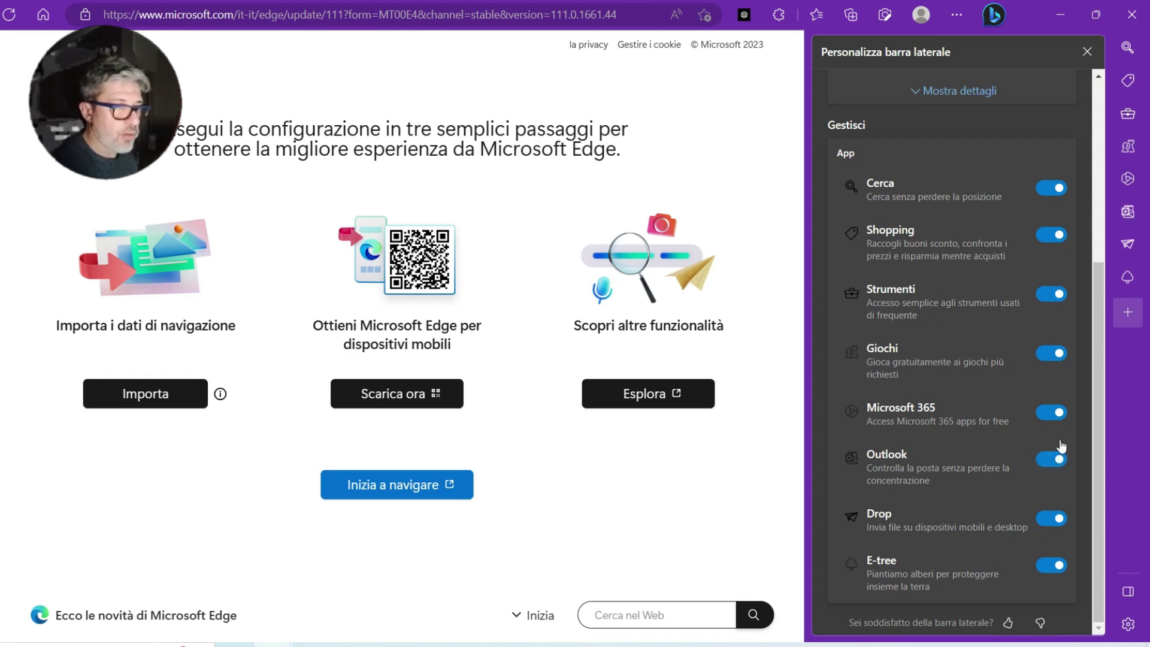
Expand the list of main sites and add YouTube to the sidebar
scroll(958, 299, up, 5)
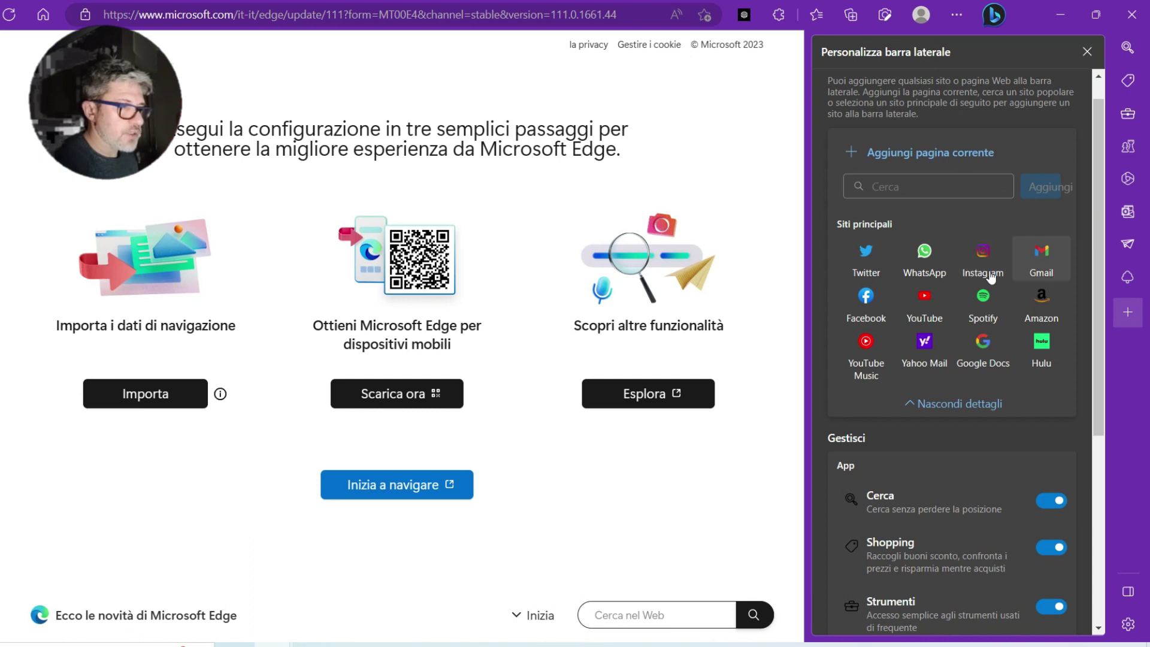
click(928, 295)
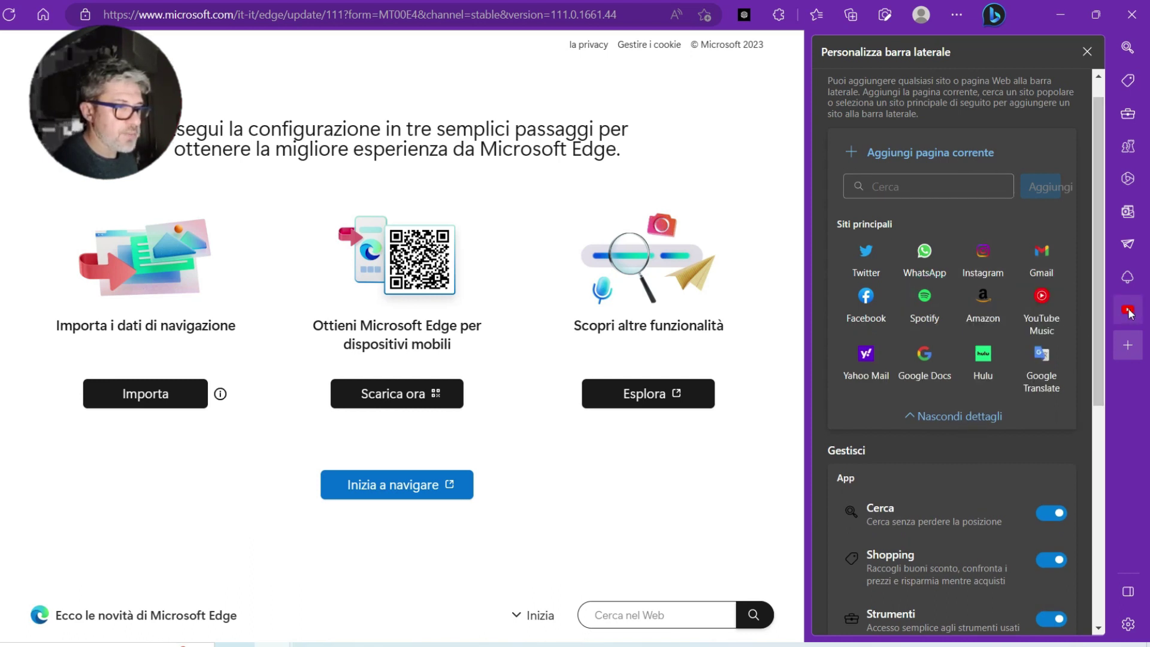